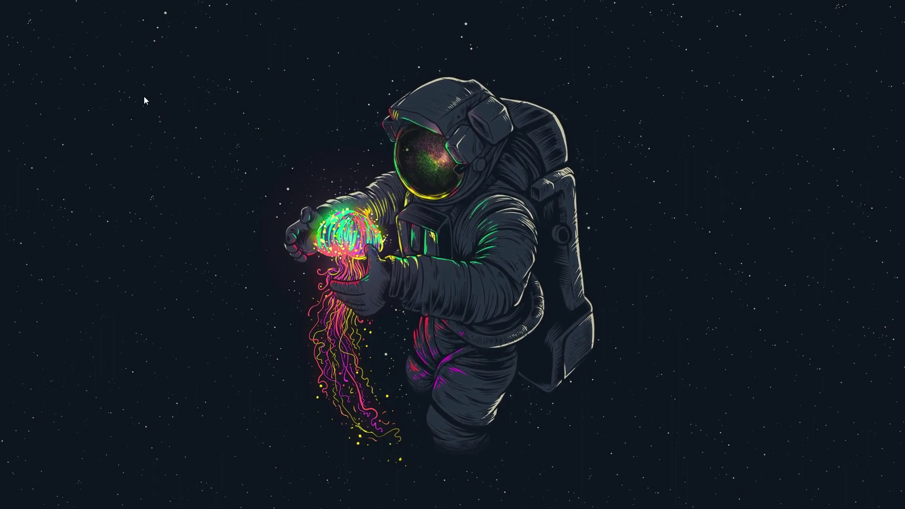
{"action": "key", "text": "ctrl+super+Left"}
{"action": "left_click_drag", "start_coordinate": [147, 92], "coordinate": [405, 4]}
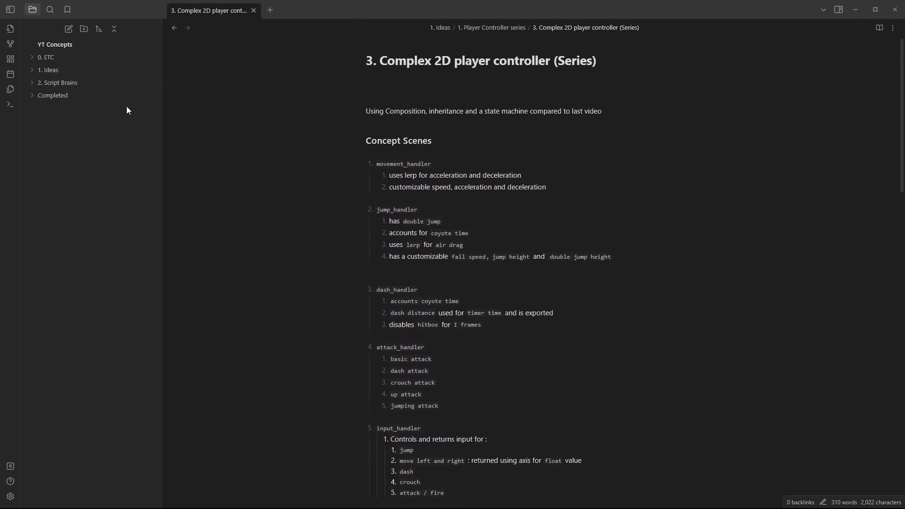
Expand the Completed folder and check the contents of its 11. November 2023 subfolder.
{"action": "left_click", "coordinate": [49, 98]}
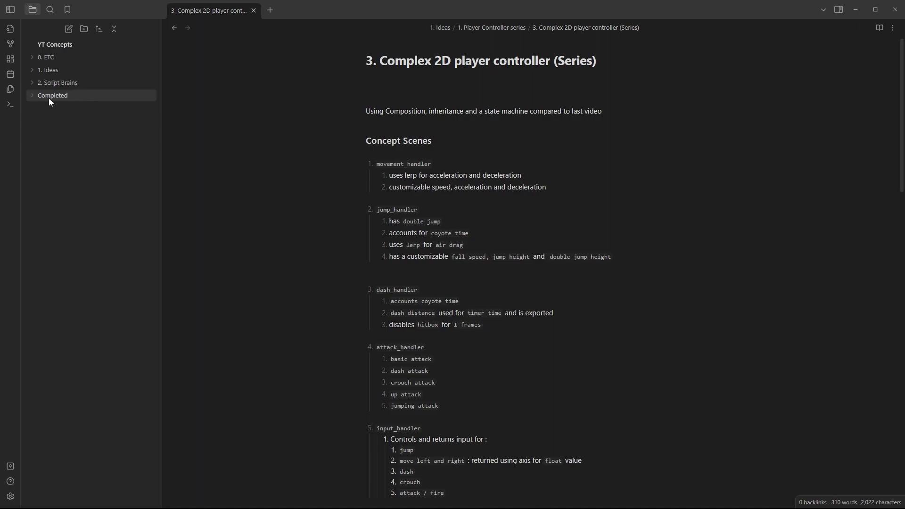
{"action": "left_click", "coordinate": [81, 119]}
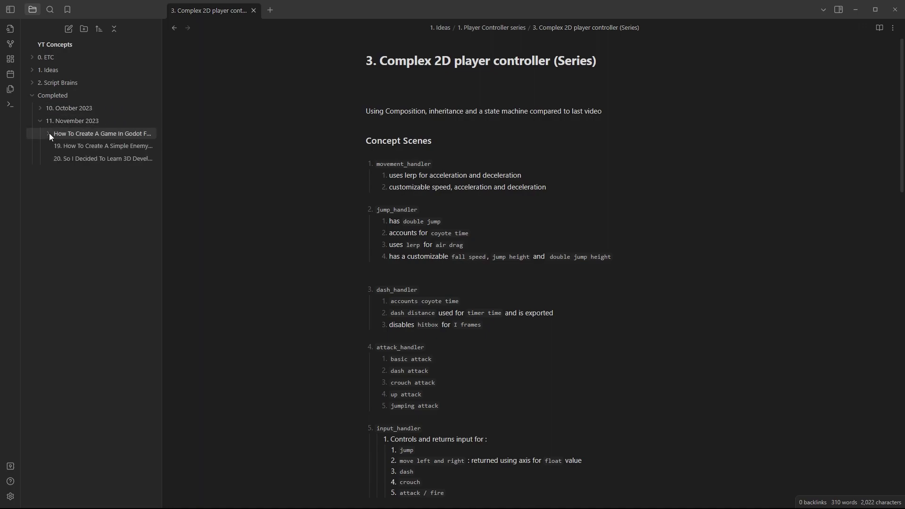
{"action": "left_click", "coordinate": [81, 121]}
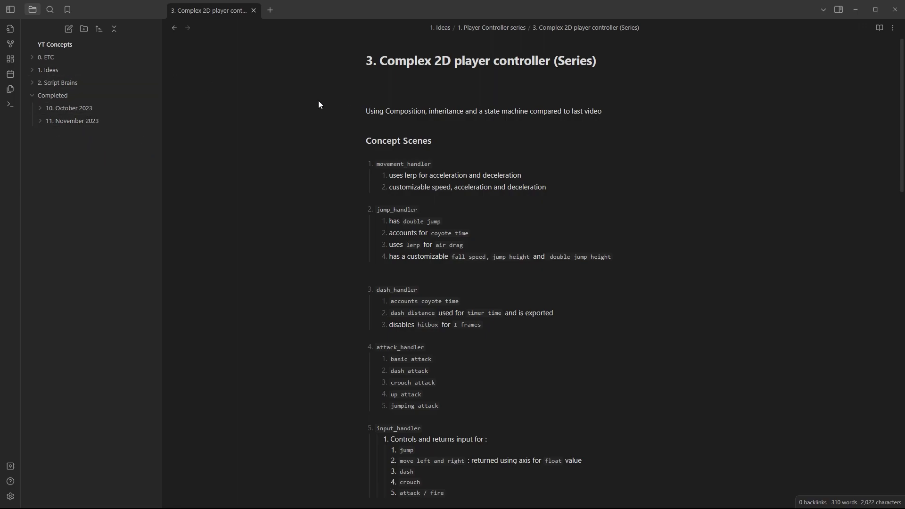
Read through the "3. Complex 2D player controller (Series)" note, from its title and Concept Scenes to the States section.
{"action": "scroll", "coordinate": [406, 73], "scroll_direction": "down", "scroll_amount": 2}
{"action": "scroll", "coordinate": [396, 71], "scroll_direction": "up", "scroll_amount": 2}
{"action": "left_click_drag", "start_coordinate": [380, 61], "coordinate": [491, 73]}
{"action": "scroll", "coordinate": [507, 150], "scroll_direction": "down", "scroll_amount": 5}
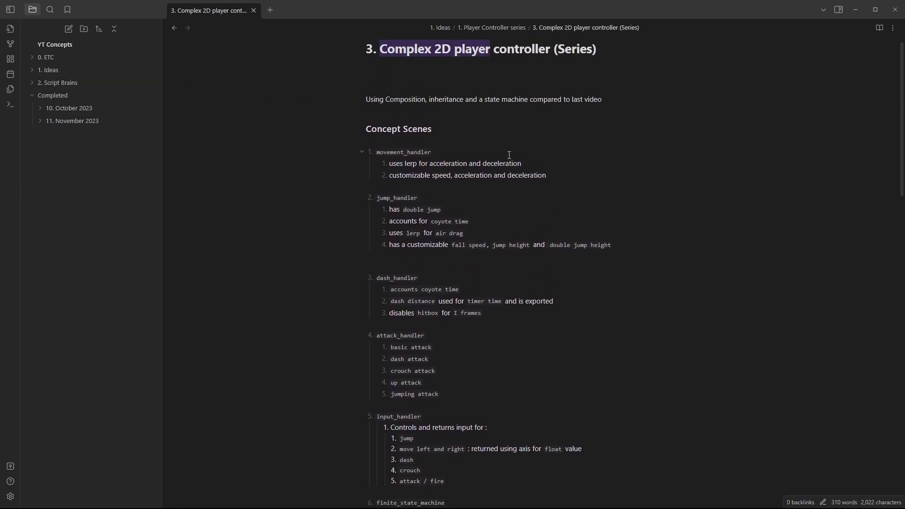
{"action": "scroll", "coordinate": [556, 167], "scroll_direction": "down", "scroll_amount": 4}
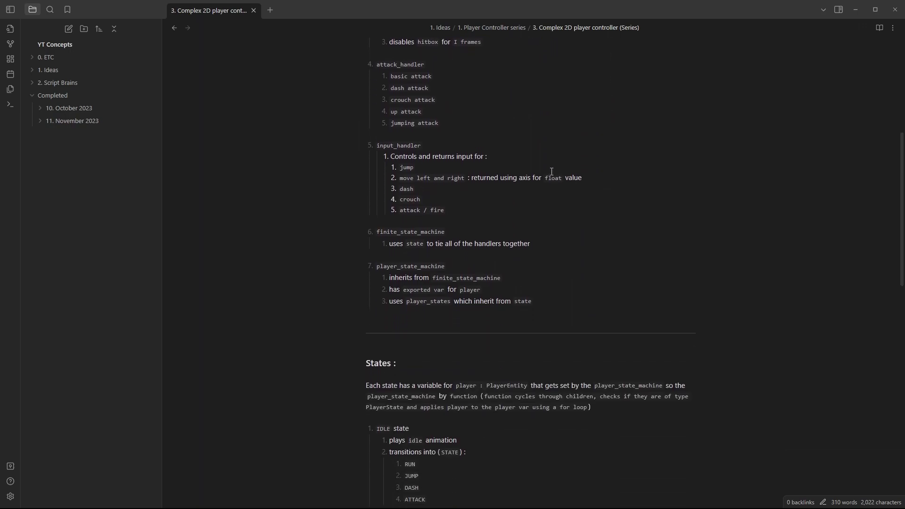
{"action": "scroll", "coordinate": [367, 267], "scroll_direction": "down", "scroll_amount": 1}
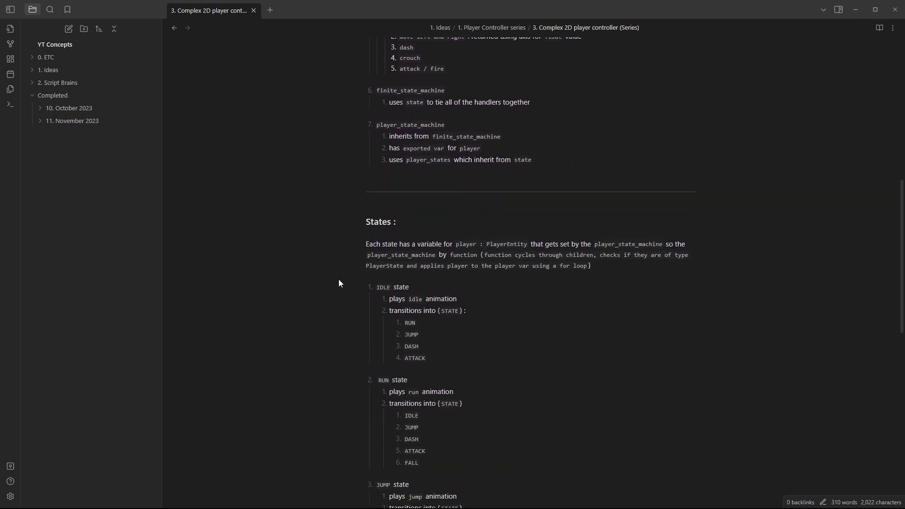
{"action": "scroll", "coordinate": [431, 373], "scroll_direction": "down", "scroll_amount": 6}
{"action": "scroll", "coordinate": [431, 373], "scroll_direction": "up", "scroll_amount": 3}
{"action": "scroll", "coordinate": [431, 373], "scroll_direction": "up", "scroll_amount": 12}
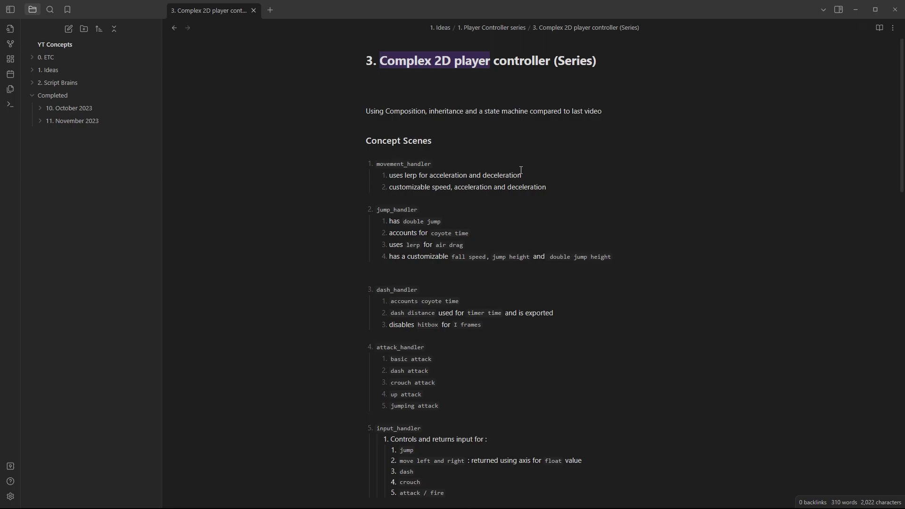
{"action": "left_click", "coordinate": [319, 188]}
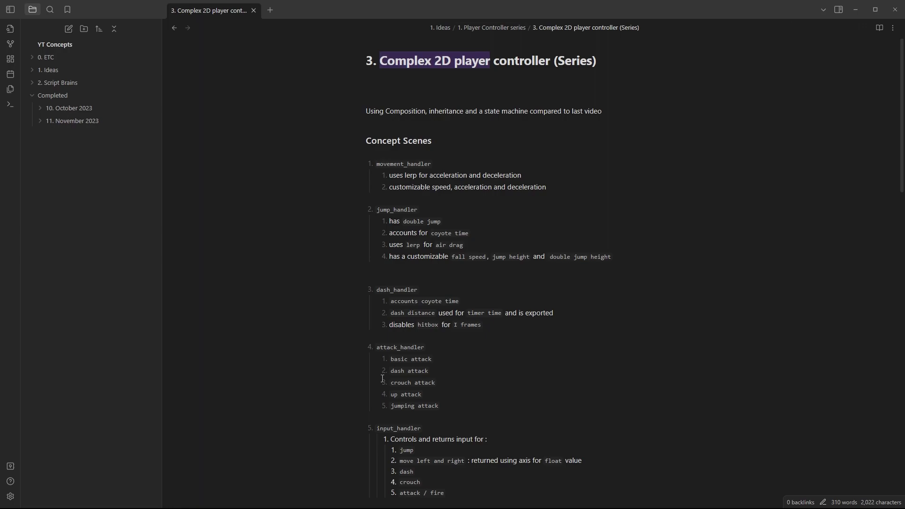
{"action": "left_click", "coordinate": [672, 99]}
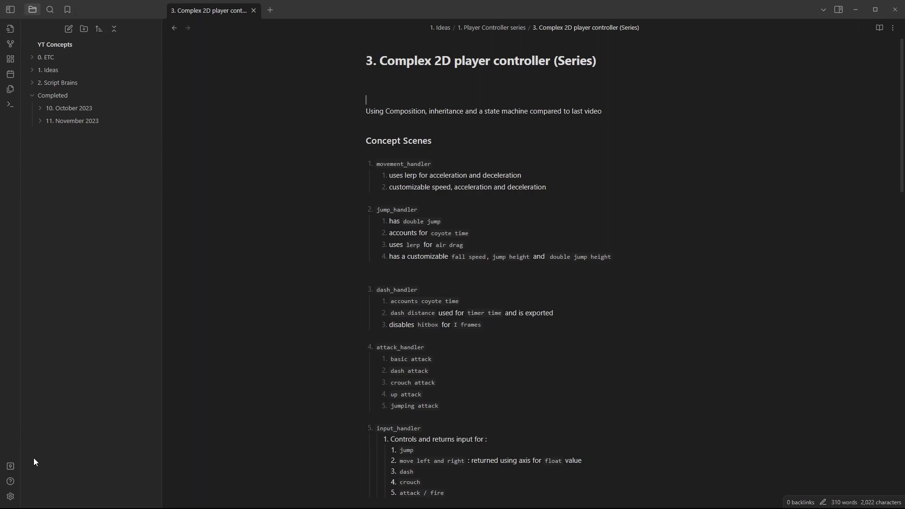
Turn on community plugins in the vault's settings.
{"action": "left_click", "coordinate": [10, 496]}
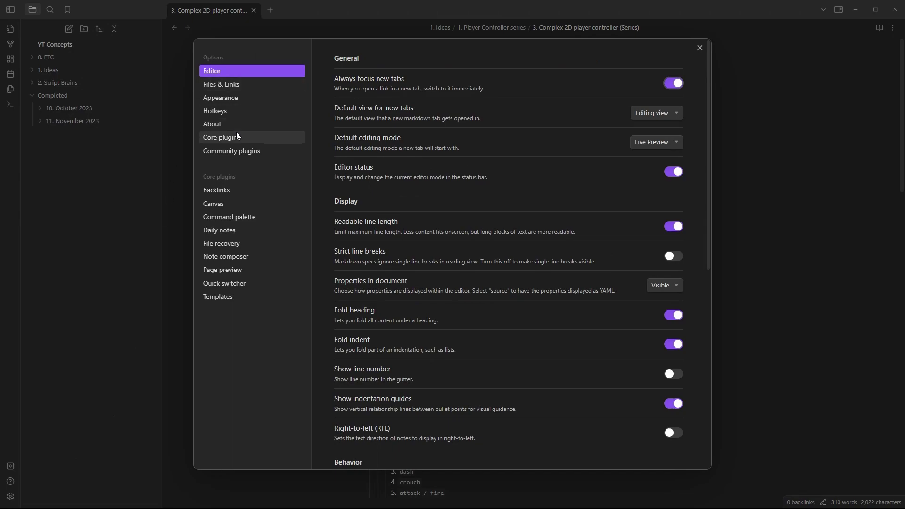
{"action": "left_click", "coordinate": [239, 151]}
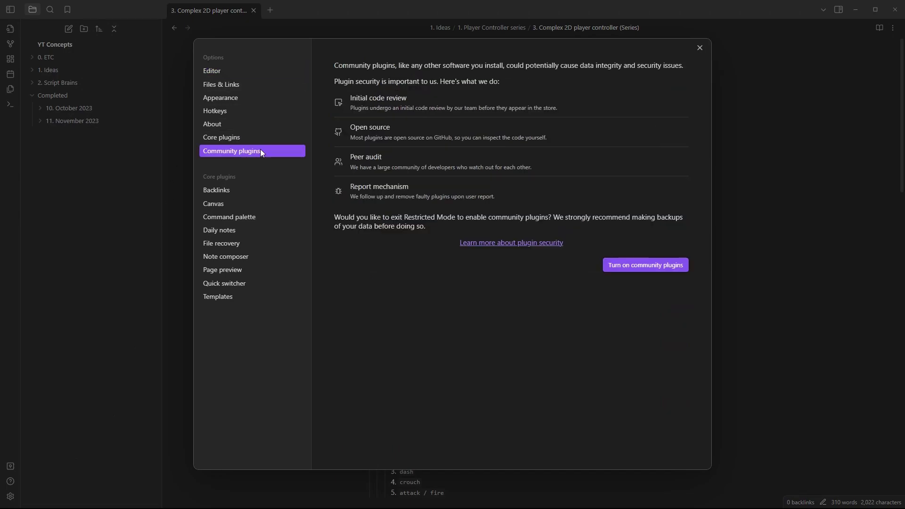
{"action": "left_click", "coordinate": [623, 265]}
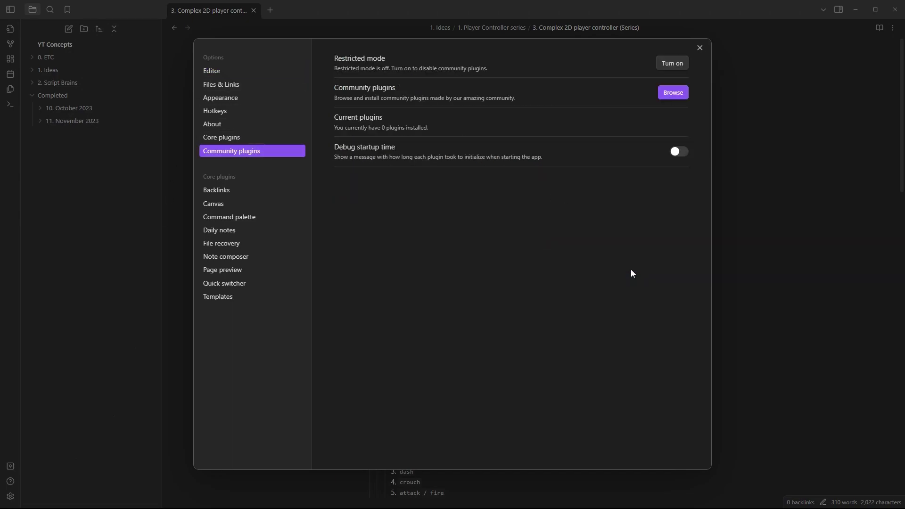
Search the community plugins for "kan", install and enable the Kanban plugin, and close the settings.
{"action": "left_click", "coordinate": [673, 92]}
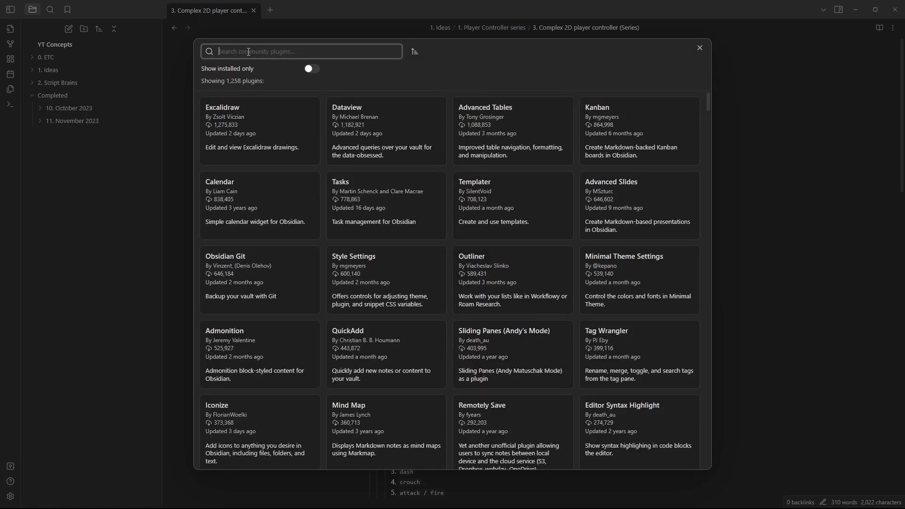
{"action": "type", "text": "kan"}
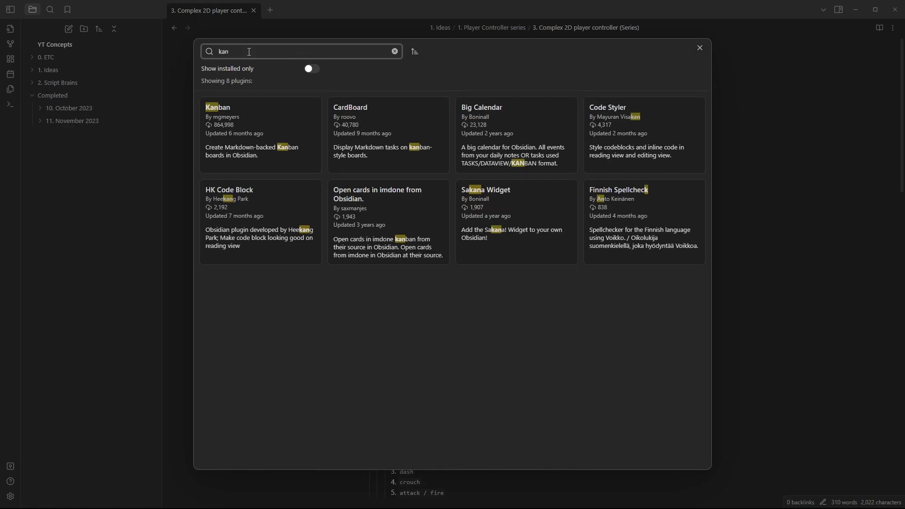
{"action": "left_click", "coordinate": [224, 128]}
{"action": "left_click", "coordinate": [370, 178]}
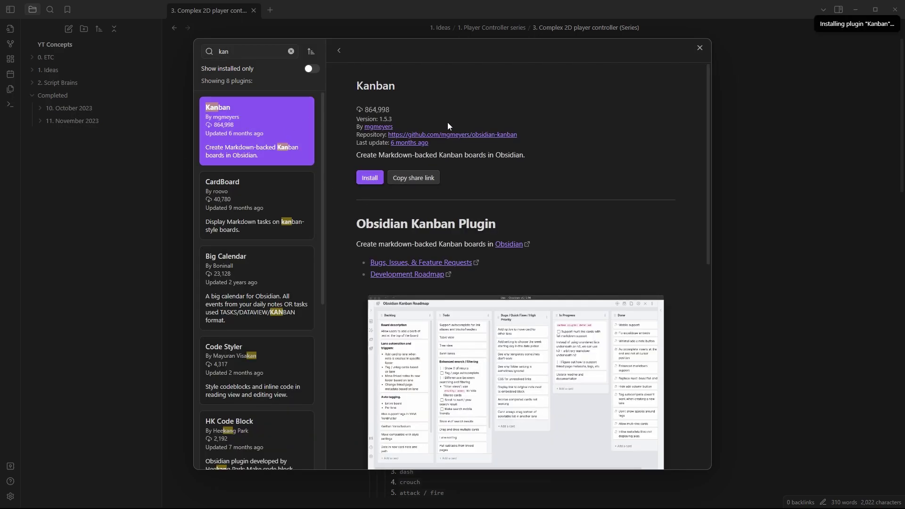
{"action": "left_click", "coordinate": [362, 177]}
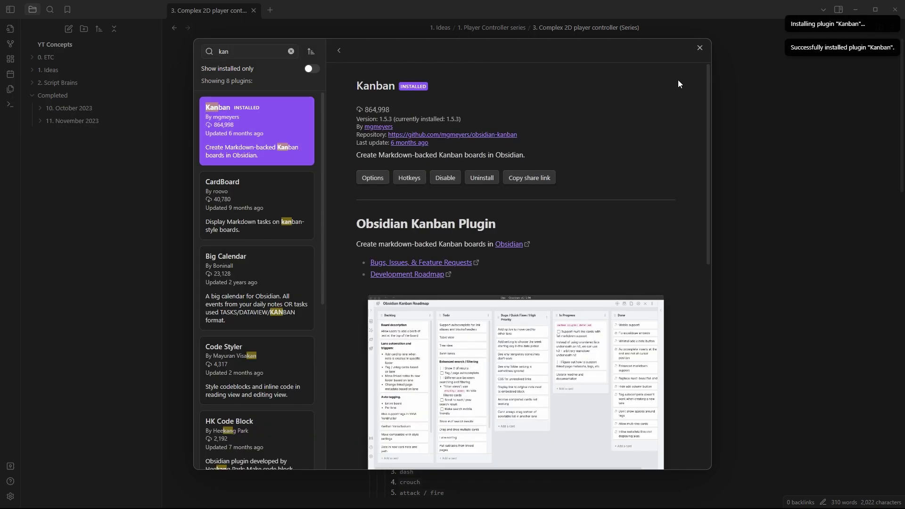
{"action": "left_click", "coordinate": [700, 48]}
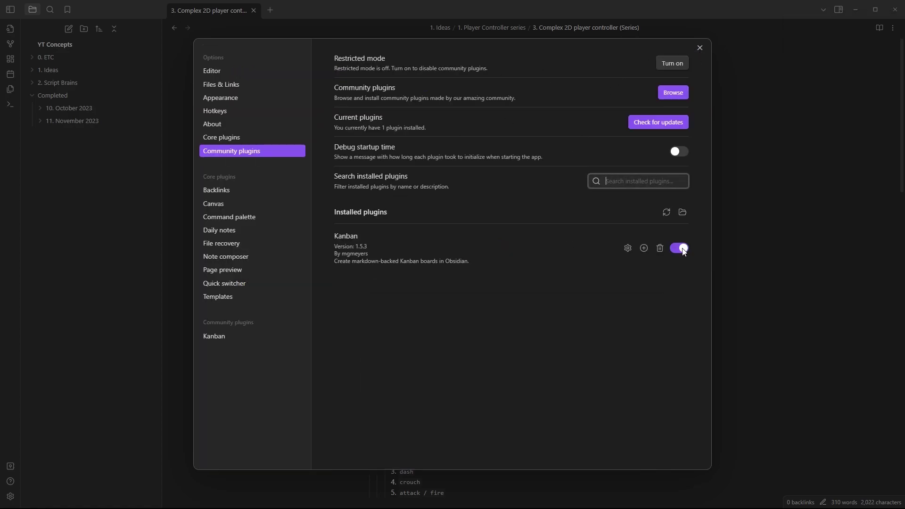
{"action": "left_click", "coordinate": [700, 48]}
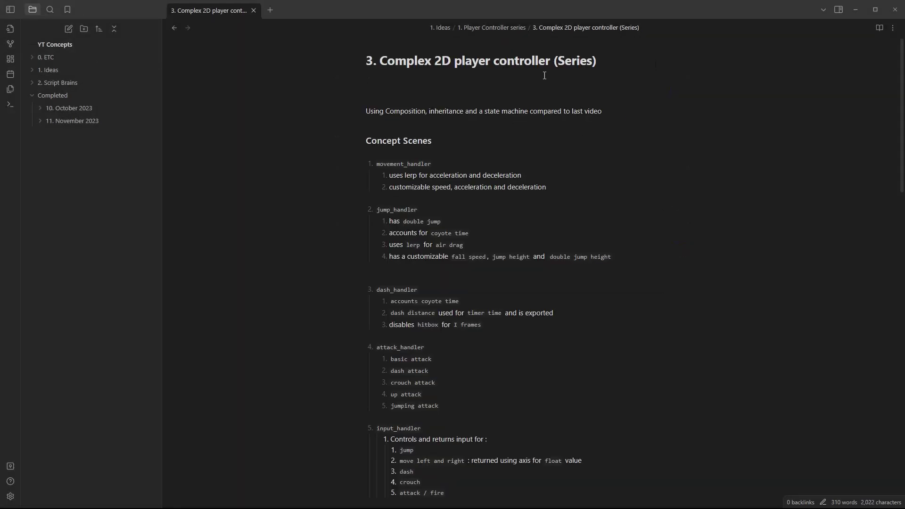
Create a new kanban board in the Completed folder and add four lists named 1, 2, 3 and 4.
{"action": "right_click", "coordinate": [59, 98]}
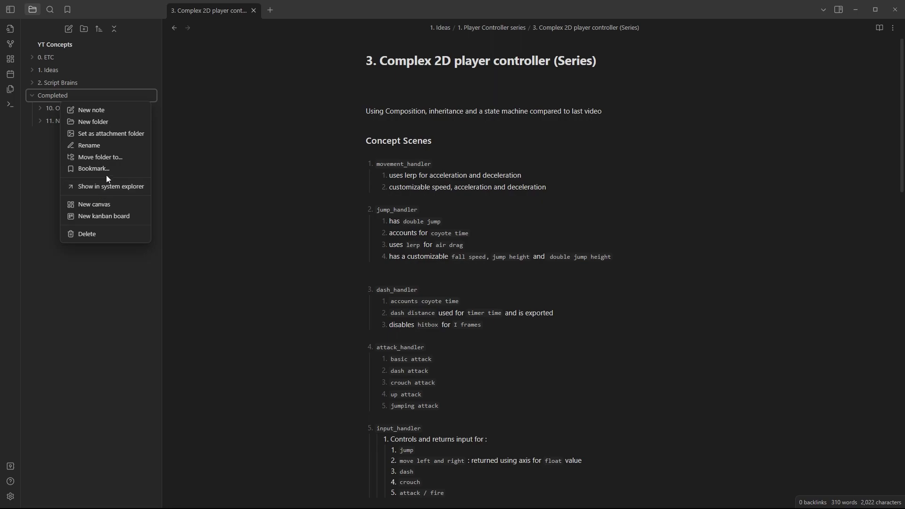
{"action": "left_click", "coordinate": [106, 216]}
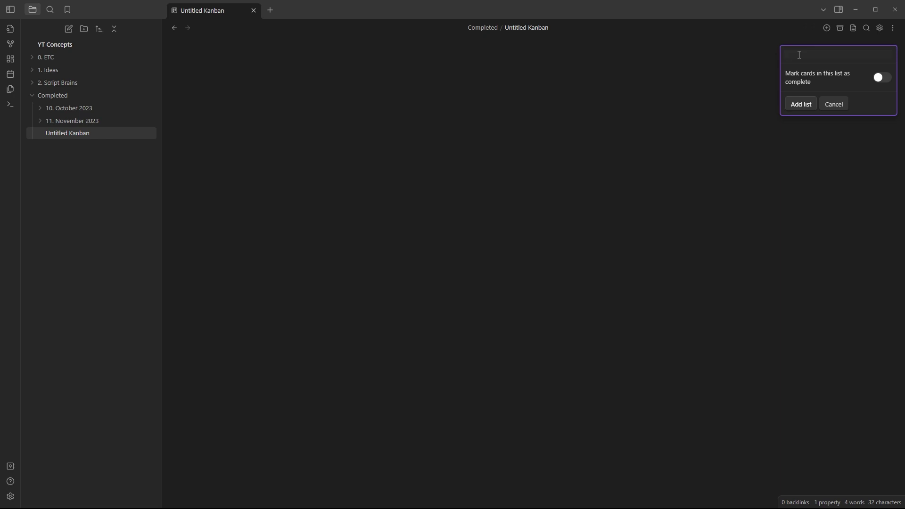
{"action": "type", "text": "on"}
{"action": "key", "text": "BackSpace"}
{"action": "type", "text": "1"}
{"action": "key", "text": "Return"}
{"action": "type", "text": "2"}
{"action": "key", "text": "Return"}
{"action": "type", "text": "3"}
{"action": "key", "text": "Return"}
{"action": "type", "text": "4"}
{"action": "key", "text": "Return"}
{"action": "left_click", "coordinate": [344, 131]}
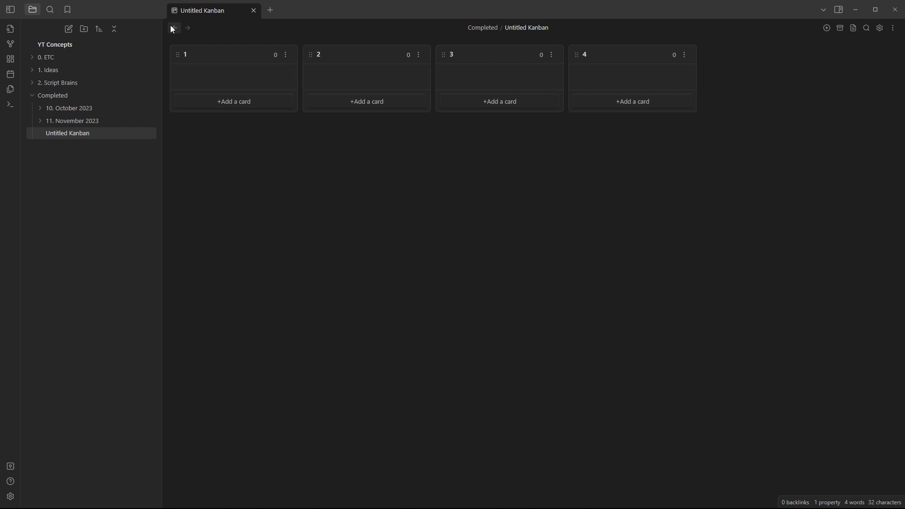
Delete the new kanban board from the Completed folder.
{"action": "right_click", "coordinate": [117, 134]}
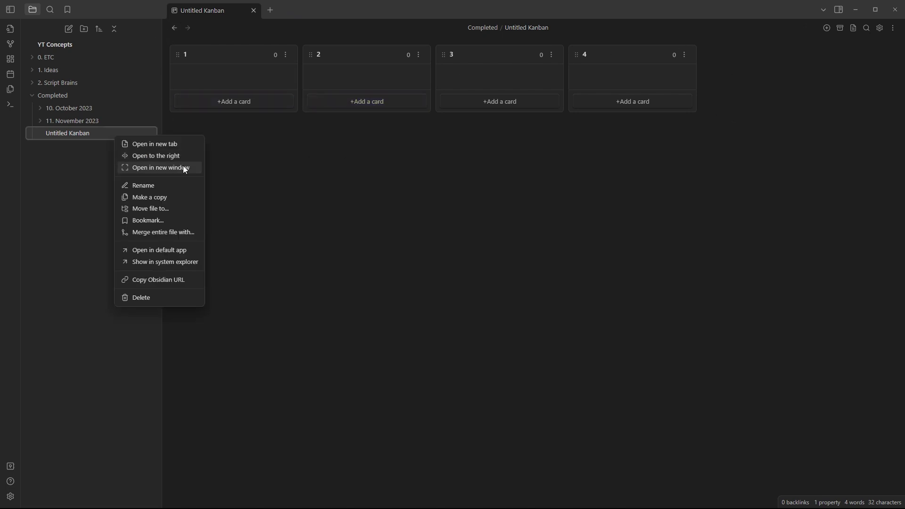
{"action": "left_click", "coordinate": [173, 297]}
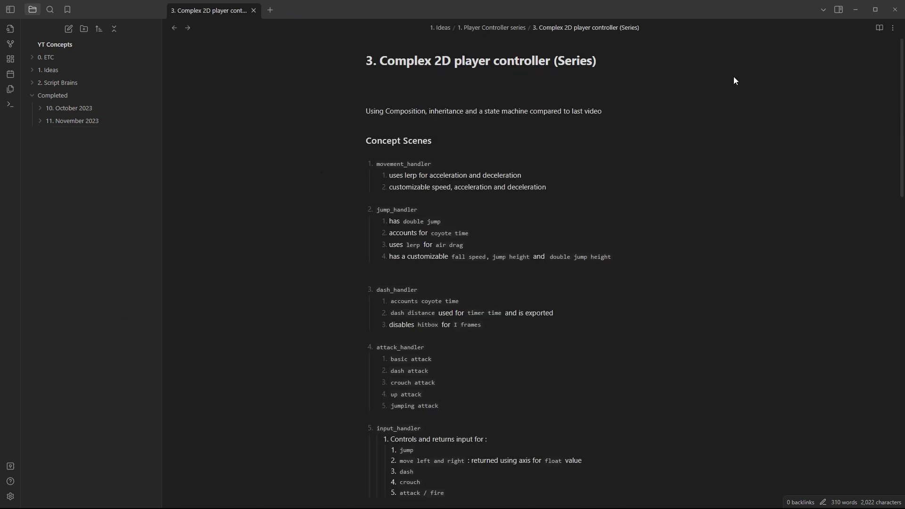
Switch to Chrome and check Obsidian's download options for more platforms, returning to the home page.
{"action": "left_click", "coordinate": [853, 10]}
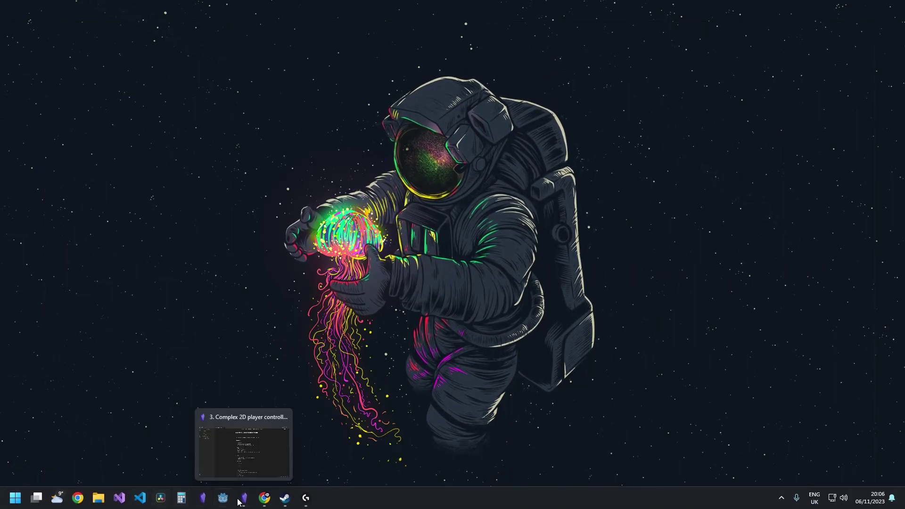
{"action": "left_click", "coordinate": [265, 499]}
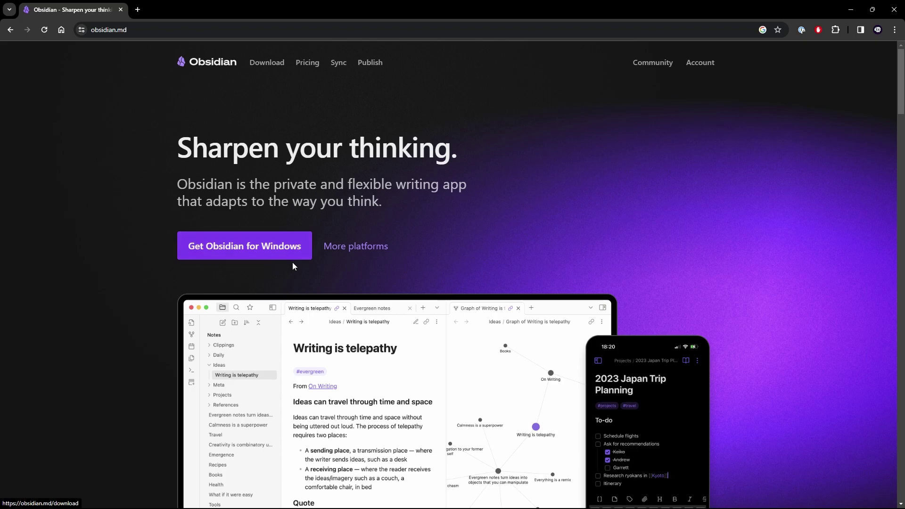
{"action": "left_click", "coordinate": [348, 247]}
{"action": "scroll", "coordinate": [338, 247], "scroll_direction": "down", "scroll_amount": 7}
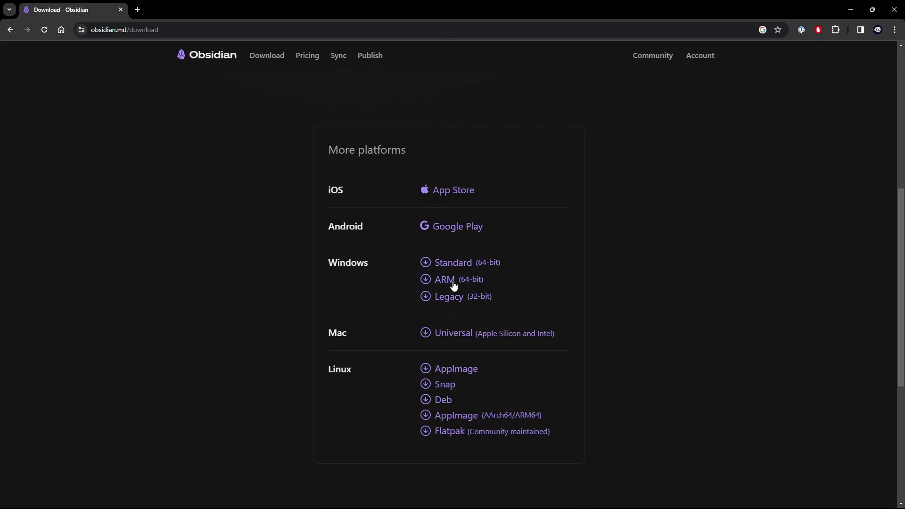
{"action": "scroll", "coordinate": [285, 143], "scroll_direction": "up", "scroll_amount": 5}
{"action": "key", "text": "alt+Left"}
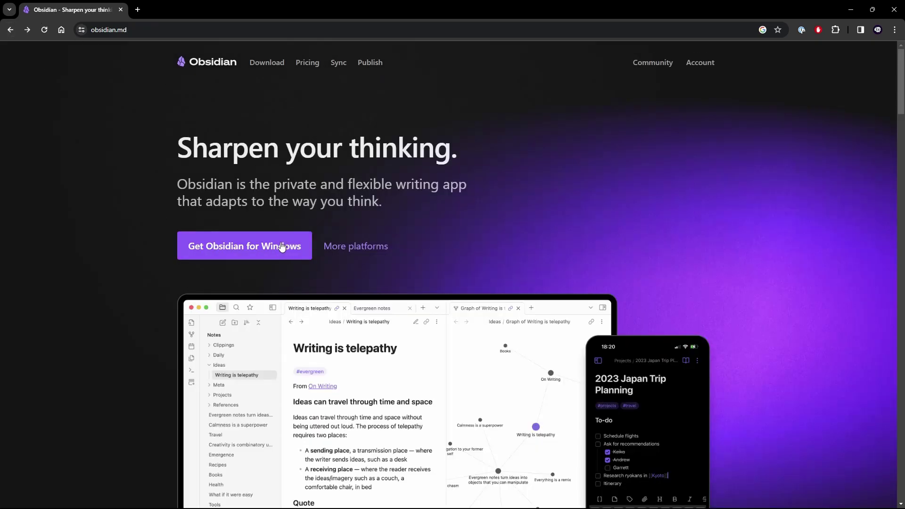
Look through the Obsidian home page, from the product preview and "Your thoughts are yours" to the Links, Graph, Canvas and Plugins sections.
{"action": "scroll", "coordinate": [508, 213], "scroll_direction": "down", "scroll_amount": 3}
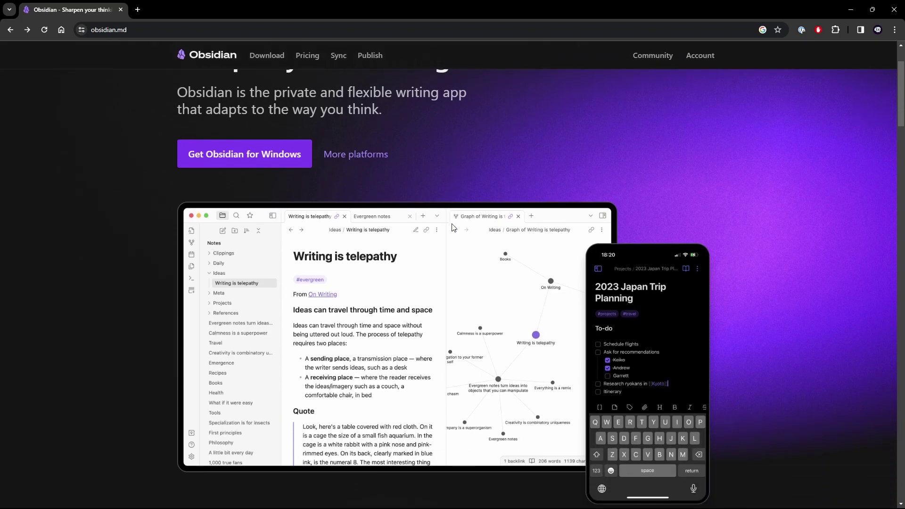
{"action": "scroll", "coordinate": [450, 227], "scroll_direction": "down", "scroll_amount": 2}
{"action": "scroll", "coordinate": [450, 227], "scroll_direction": "up", "scroll_amount": 5}
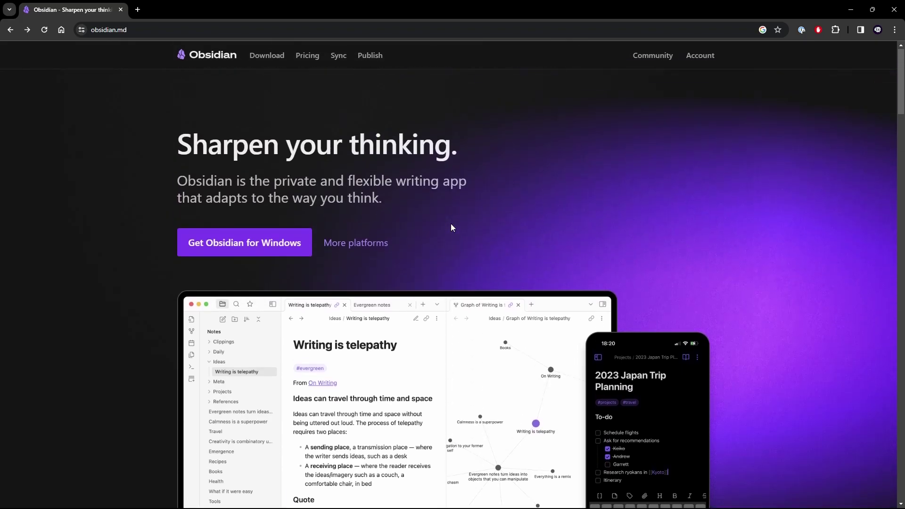
{"action": "scroll", "coordinate": [451, 228], "scroll_direction": "down", "scroll_amount": 2}
{"action": "scroll", "coordinate": [451, 227], "scroll_direction": "down", "scroll_amount": 2}
{"action": "scroll", "coordinate": [274, 200], "scroll_direction": "down", "scroll_amount": 5}
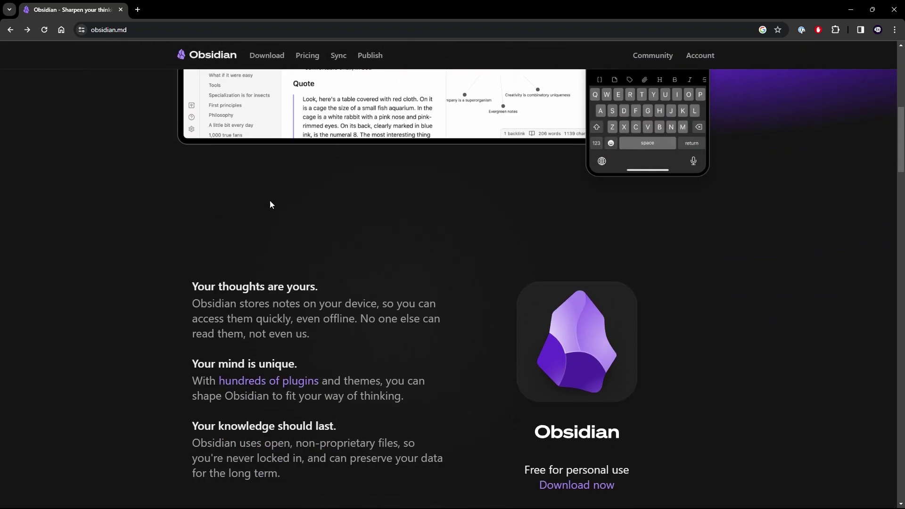
{"action": "scroll", "coordinate": [155, 236], "scroll_direction": "down", "scroll_amount": 2}
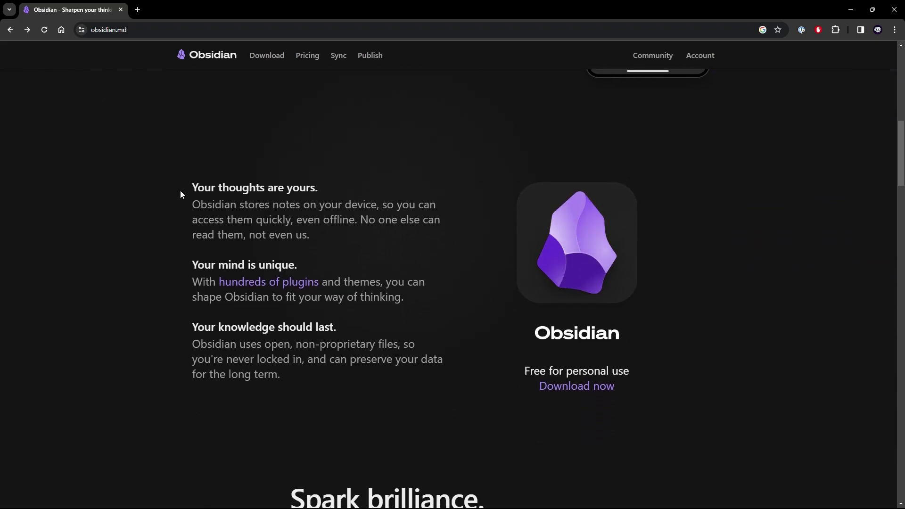
{"action": "left_click_drag", "start_coordinate": [188, 191], "coordinate": [334, 186]}
{"action": "left_click", "coordinate": [197, 210]}
{"action": "scroll", "coordinate": [331, 262], "scroll_direction": "down", "scroll_amount": 1}
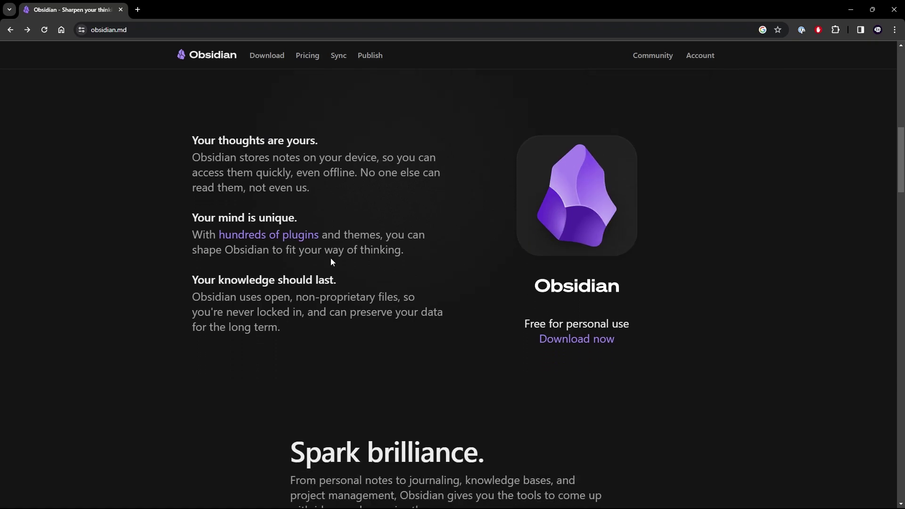
{"action": "scroll", "coordinate": [330, 258], "scroll_direction": "down", "scroll_amount": 9}
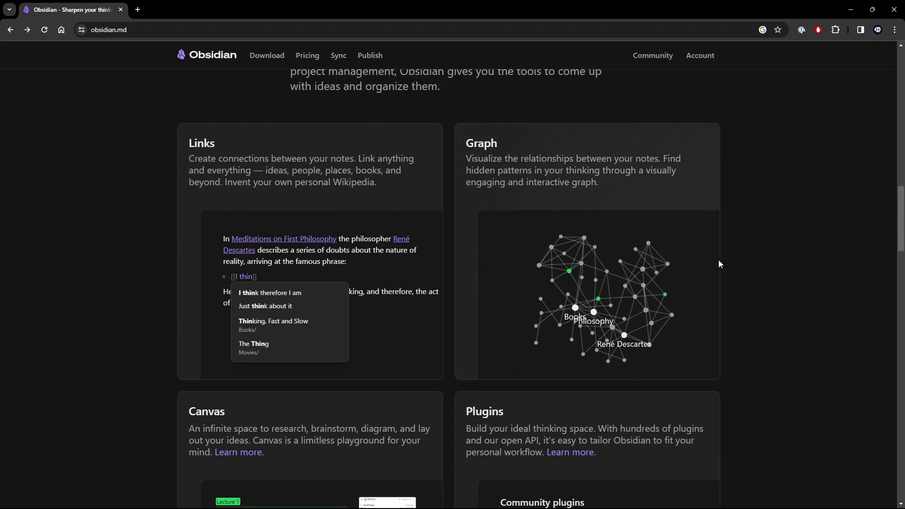
{"action": "scroll", "coordinate": [731, 267], "scroll_direction": "down", "scroll_amount": 1}
{"action": "scroll", "coordinate": [730, 268], "scroll_direction": "down", "scroll_amount": 2}
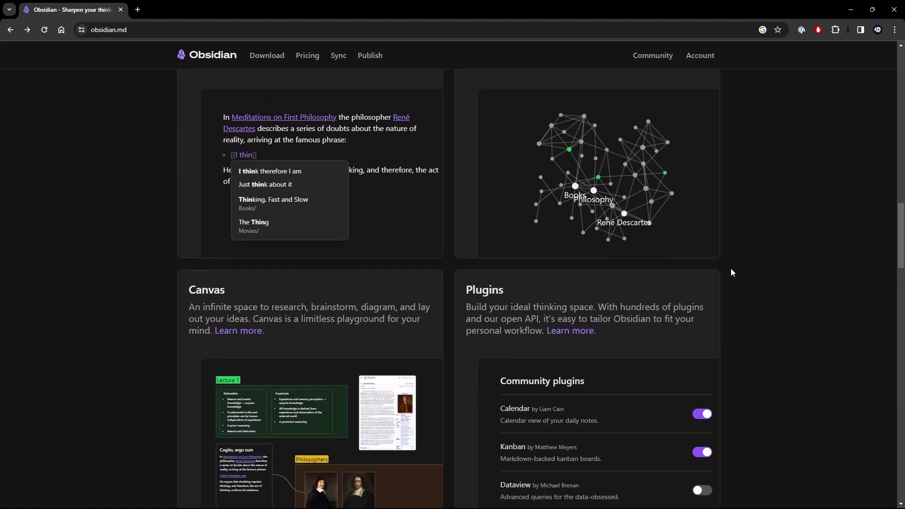
{"action": "scroll", "coordinate": [730, 268], "scroll_direction": "up", "scroll_amount": 2}
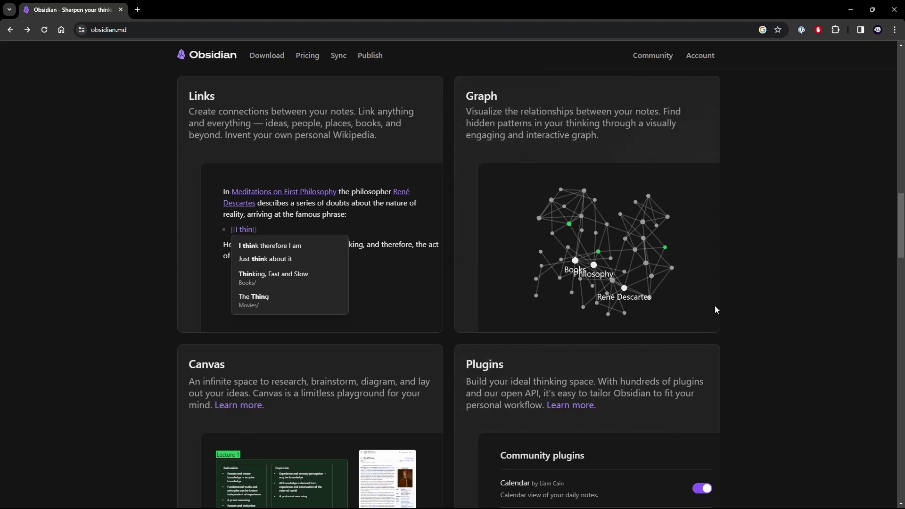
{"action": "scroll", "coordinate": [424, 219], "scroll_direction": "up", "scroll_amount": 1}
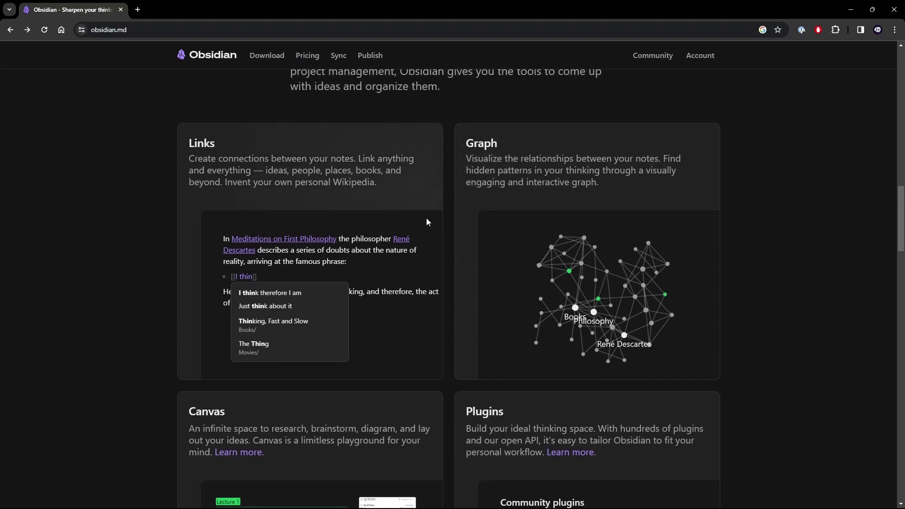
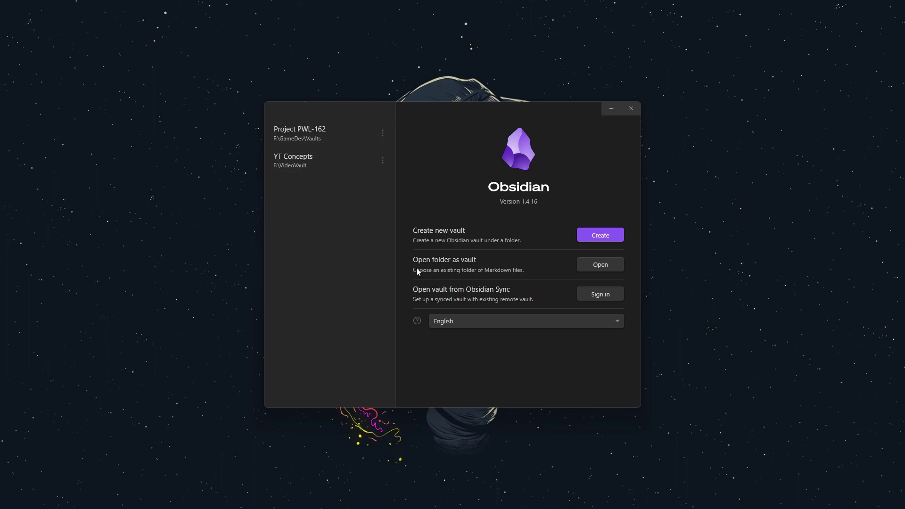
Create a local Obsidian vault named Godot 4 Vault in the F:\VideoVault folder.
{"action": "left_click", "coordinate": [608, 234]}
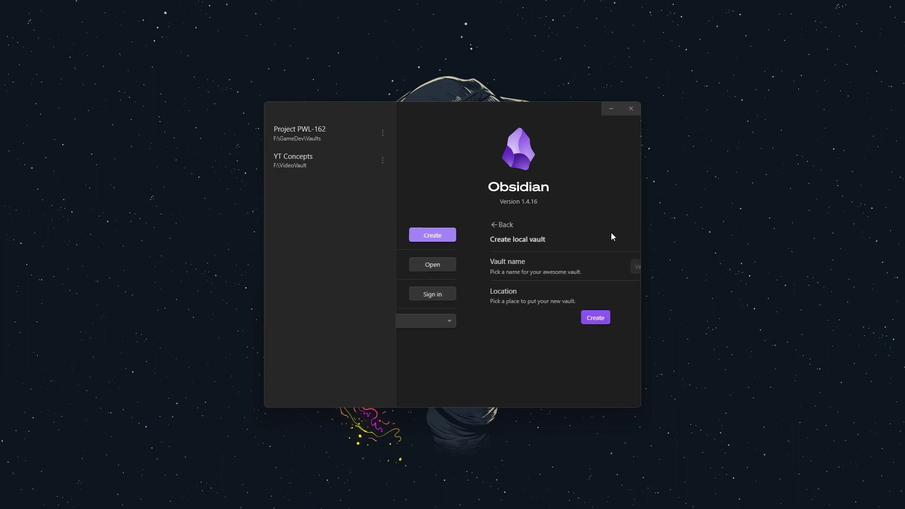
{"action": "left_click", "coordinate": [573, 266]}
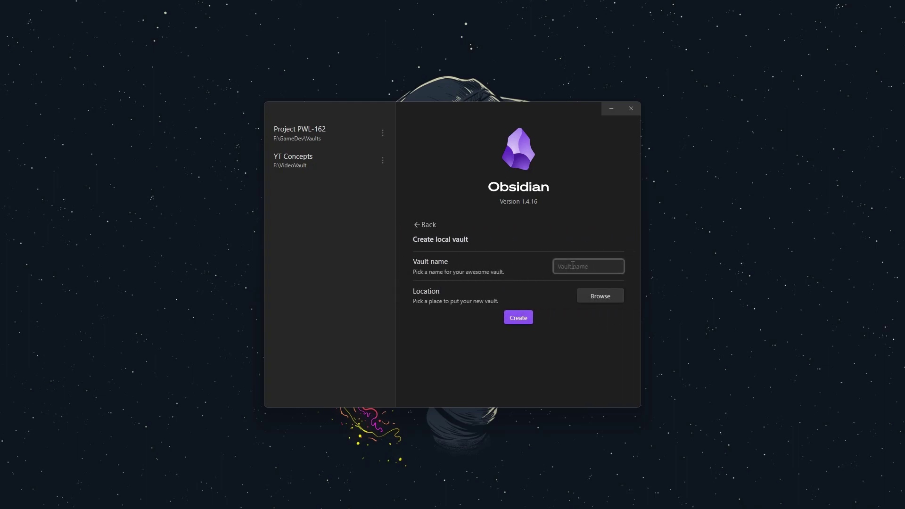
{"action": "type", "text": "Godot 4 Vault"}
{"action": "left_click", "coordinate": [598, 330]}
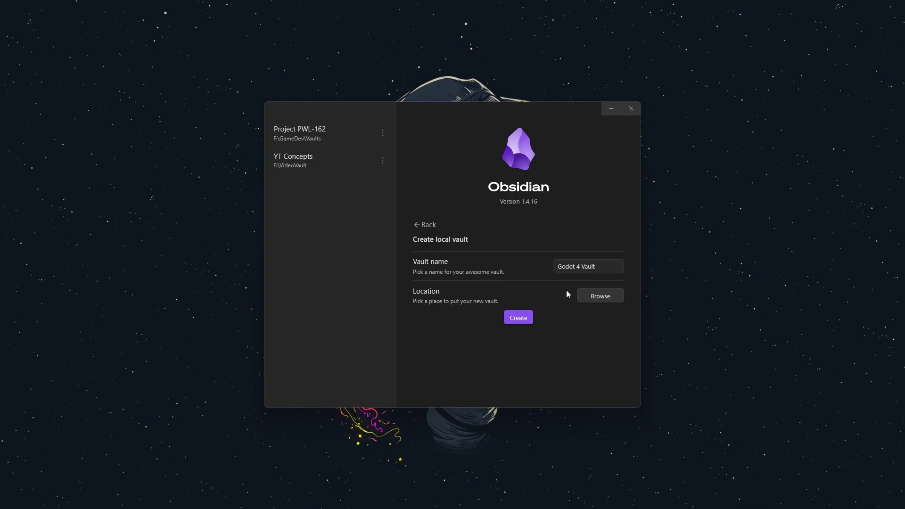
{"action": "left_click", "coordinate": [596, 296]}
{"action": "left_click_drag", "start_coordinate": [557, 186], "coordinate": [493, 145]}
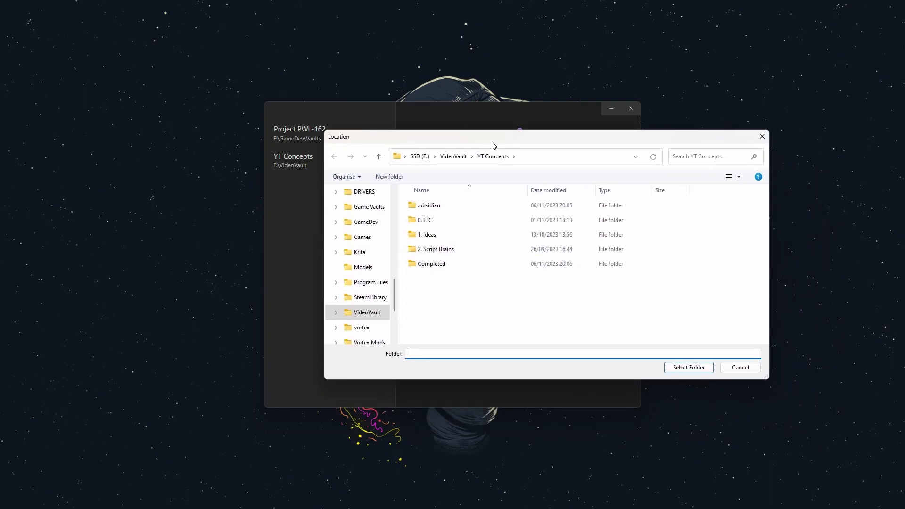
{"action": "left_click", "coordinate": [454, 157]}
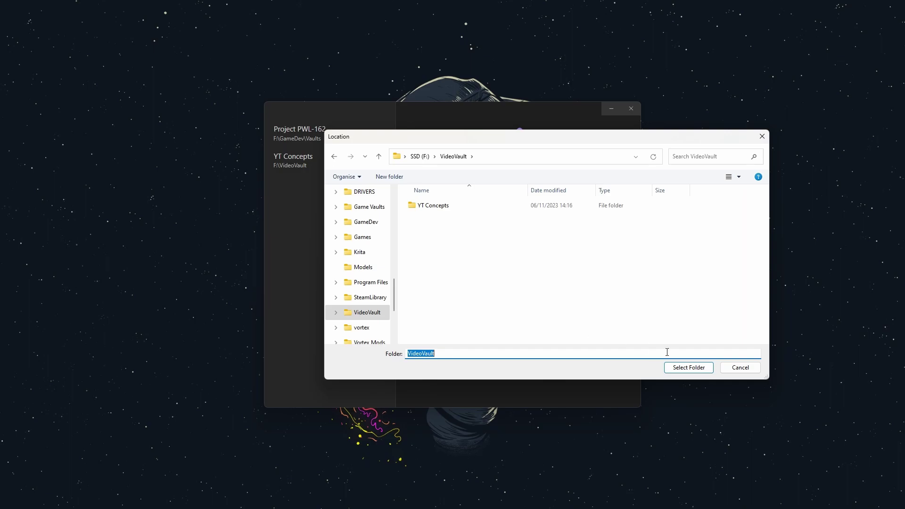
{"action": "left_click", "coordinate": [698, 368]}
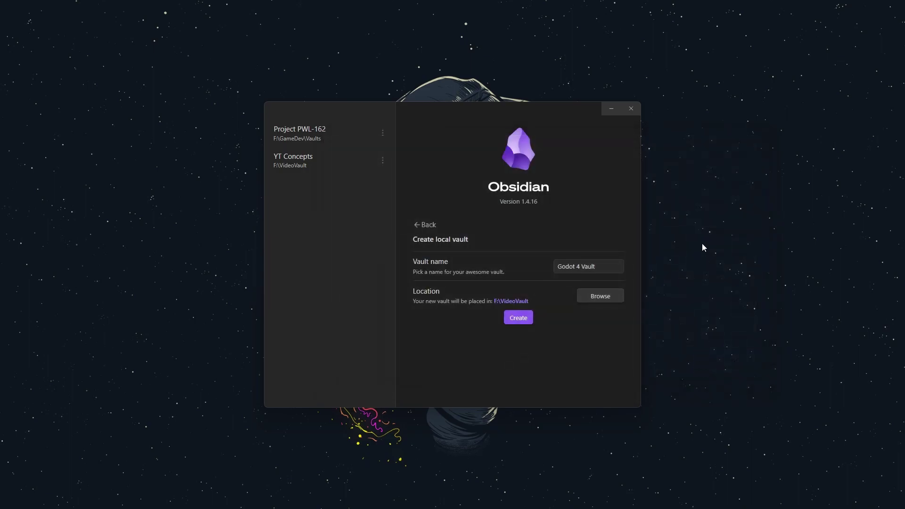
{"action": "left_click", "coordinate": [527, 319]}
Reposition the new vault's window on the desktop and maximize it.
{"action": "mouse_move", "coordinate": [497, 90]}
{"action": "left_mouse_down"}
{"action": "mouse_move", "coordinate": [495, 2]}
{"action": "mouse_move", "coordinate": [512, 72]}
{"action": "mouse_move", "coordinate": [501, 85]}
{"action": "left_mouse_up"}
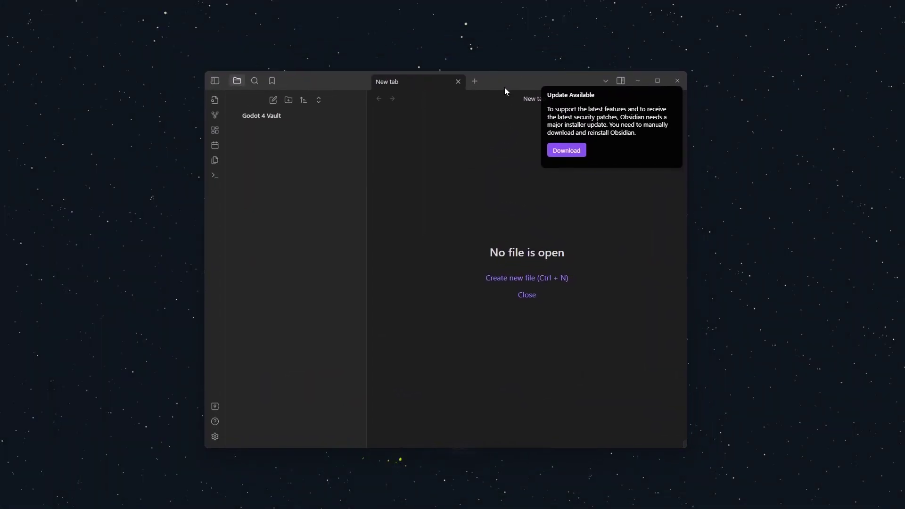
{"action": "left_click_drag", "start_coordinate": [505, 88], "coordinate": [692, 26]}
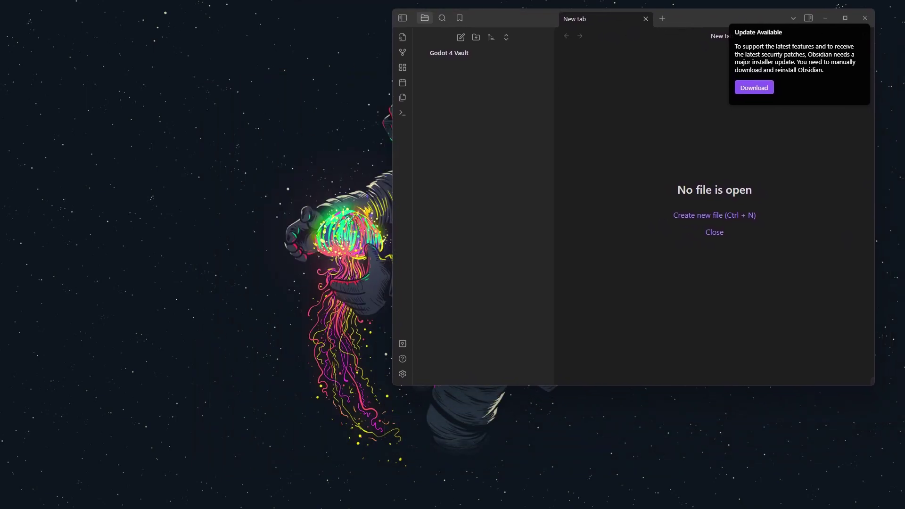
{"action": "left_click_drag", "start_coordinate": [0, 29], "coordinate": [0, 132]}
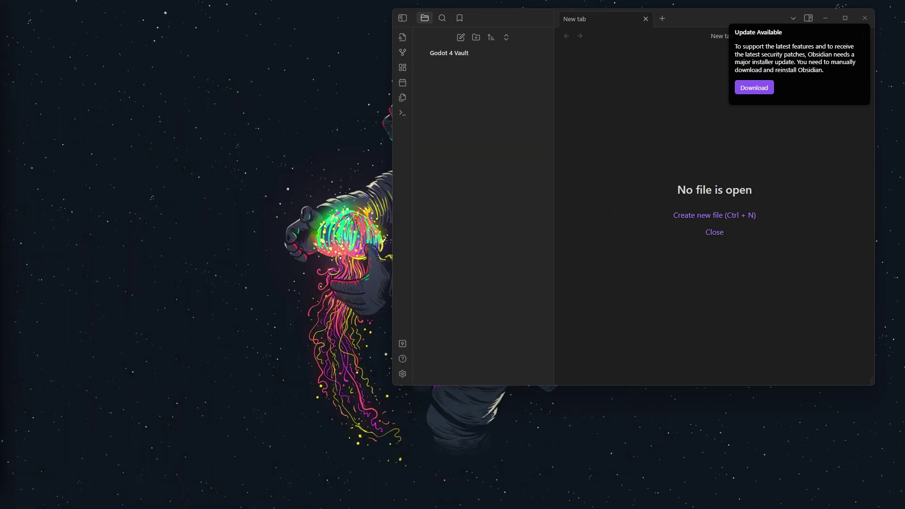
{"action": "double_click", "coordinate": [655, 32]}
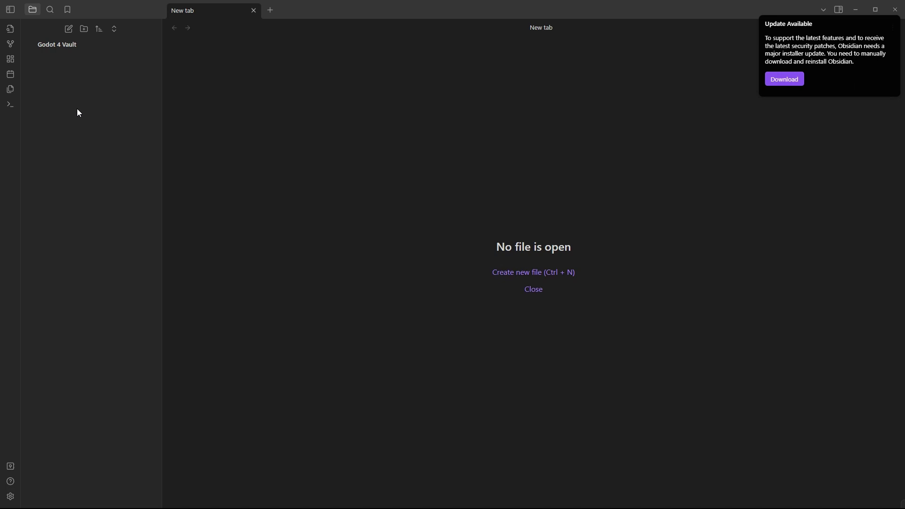
Create a folder named Glossary in the vault.
{"action": "left_click", "coordinate": [83, 30]}
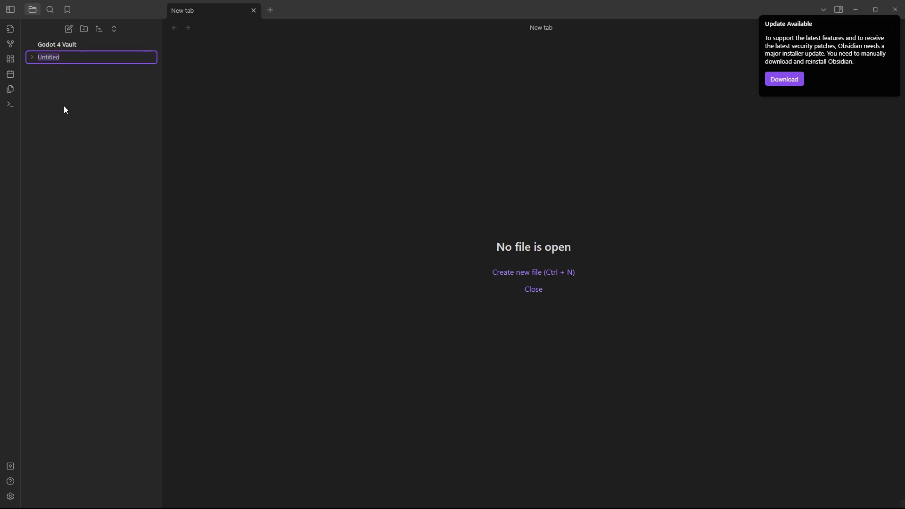
{"action": "type", "text": "Glossaray"}
{"action": "key", "text": "Return"}
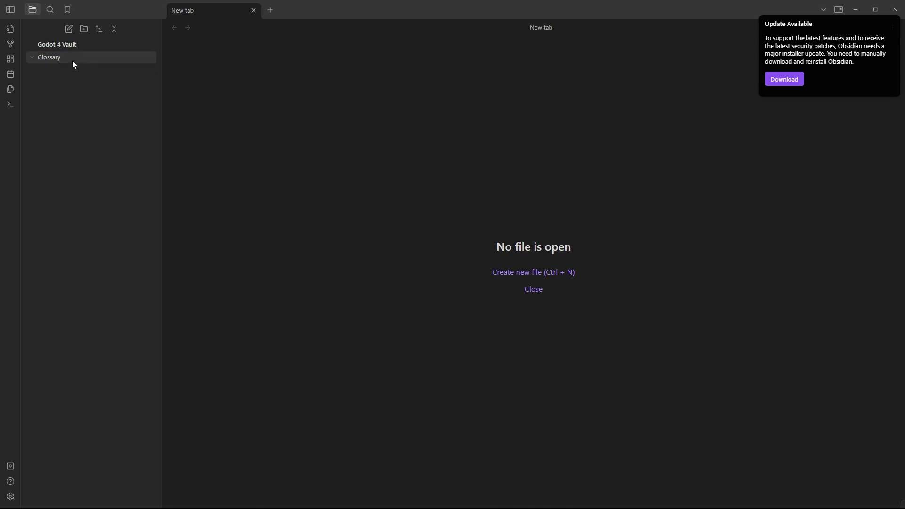
Create a note titled Glossary inside the Glossary folder, checking it in the folder tree.
{"action": "right_click", "coordinate": [73, 61]}
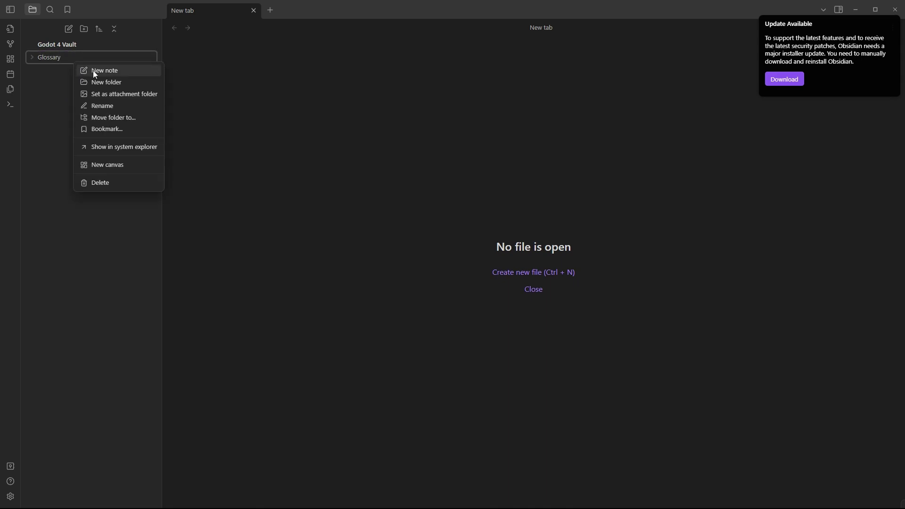
{"action": "left_click", "coordinate": [93, 70]}
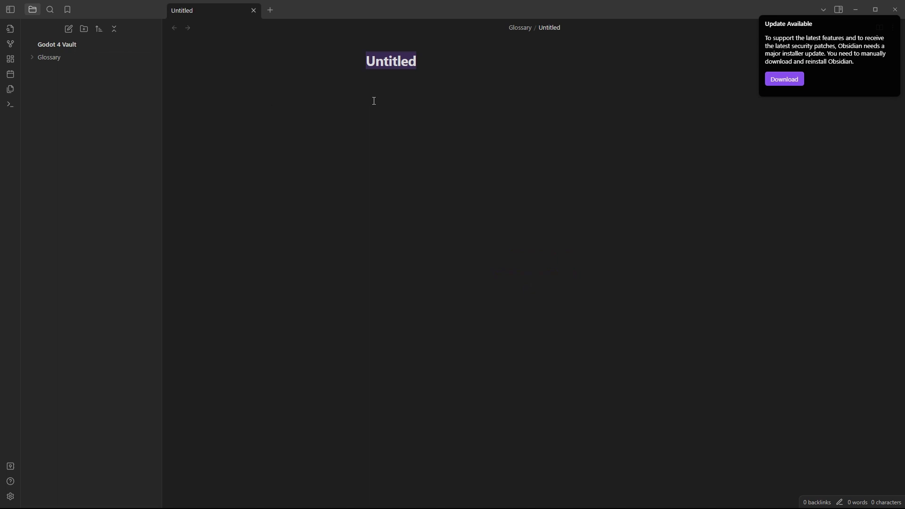
{"action": "type", "text": "Glossary"}
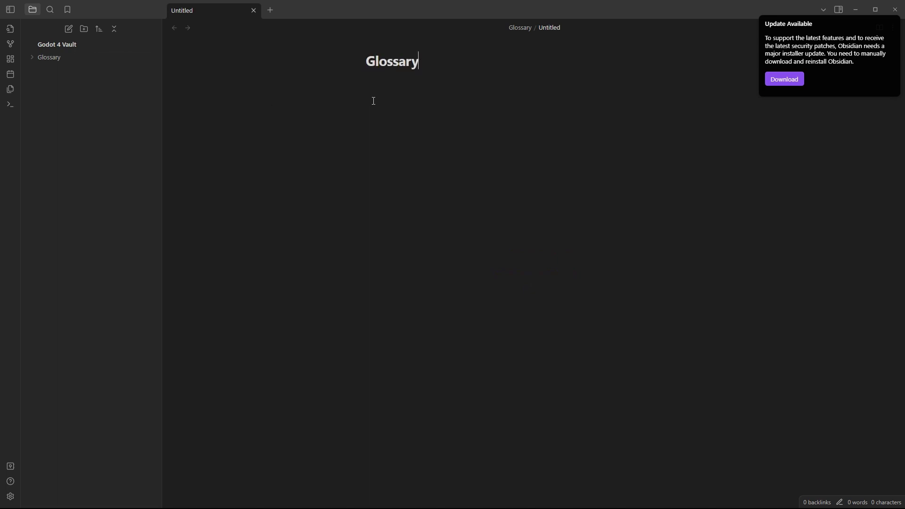
{"action": "key", "text": "Return"}
{"action": "left_click", "coordinate": [64, 58]}
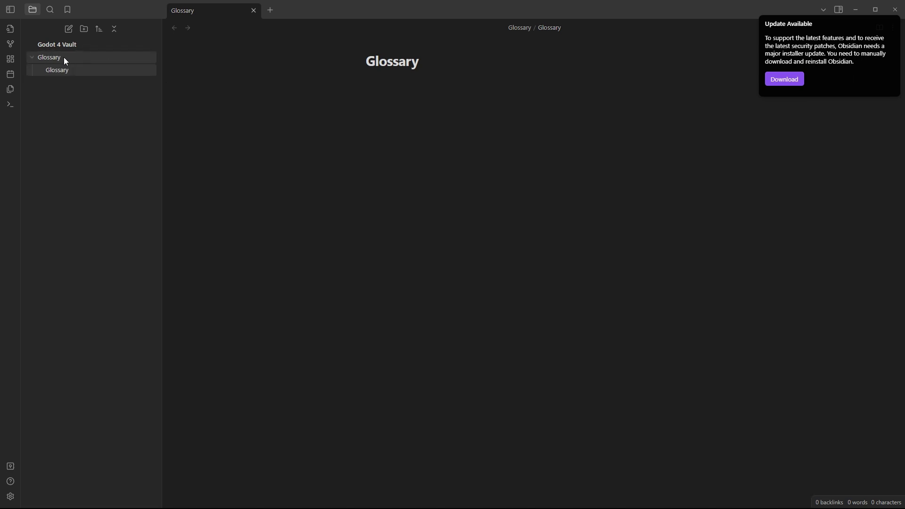
{"action": "left_click", "coordinate": [46, 56]}
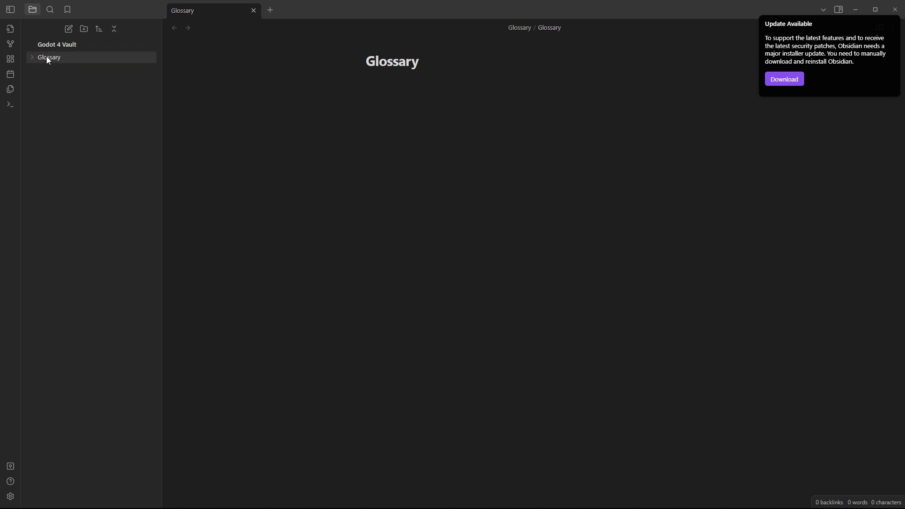
Rename the Glossary folder as 1. Glossary.
{"action": "right_click", "coordinate": [48, 58]}
{"action": "left_click", "coordinate": [74, 100]}
{"action": "key", "text": "Home"}
{"action": "type", "text": "1."}
{"action": "key", "text": "Return"}
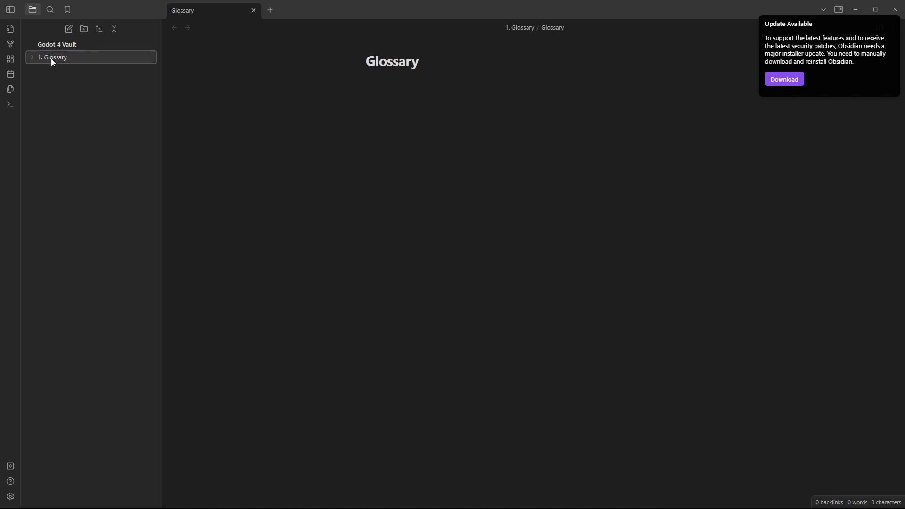
Create a vault folder named 0. ETC and set it as the attachment folder.
{"action": "left_click", "coordinate": [84, 31]}
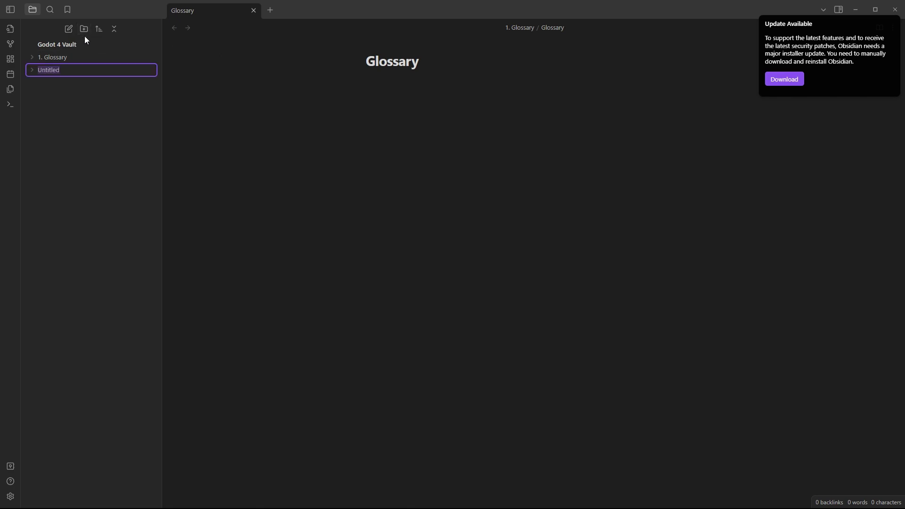
{"action": "type", "text": "0. ETC"}
{"action": "key", "text": "Return"}
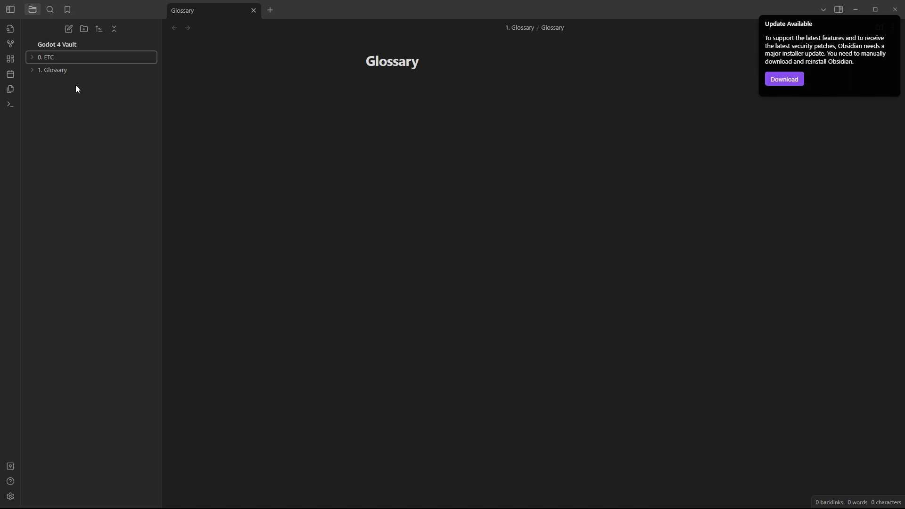
{"action": "right_click", "coordinate": [57, 60]}
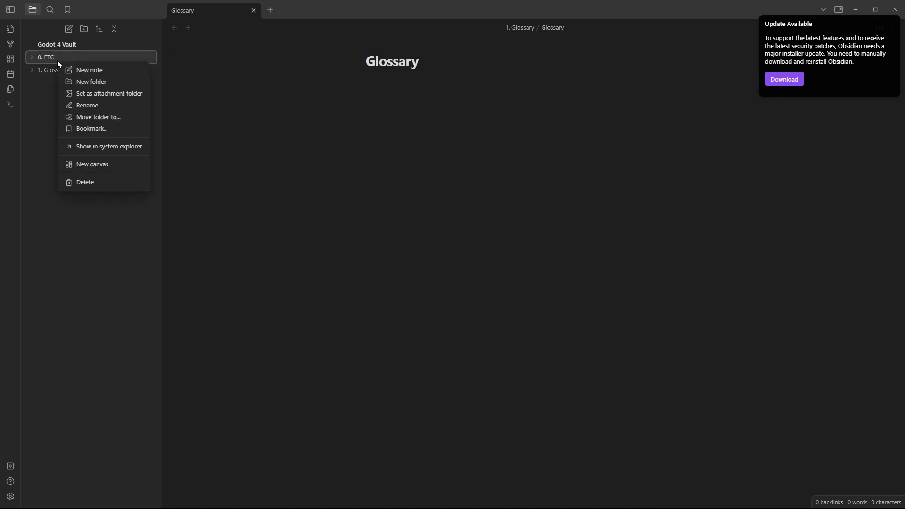
{"action": "left_click", "coordinate": [92, 97]}
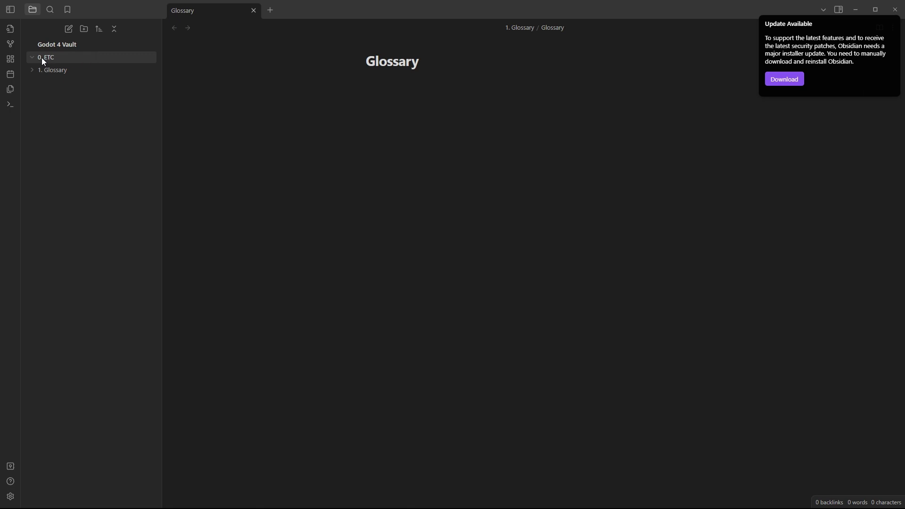
{"action": "left_click", "coordinate": [72, 60]}
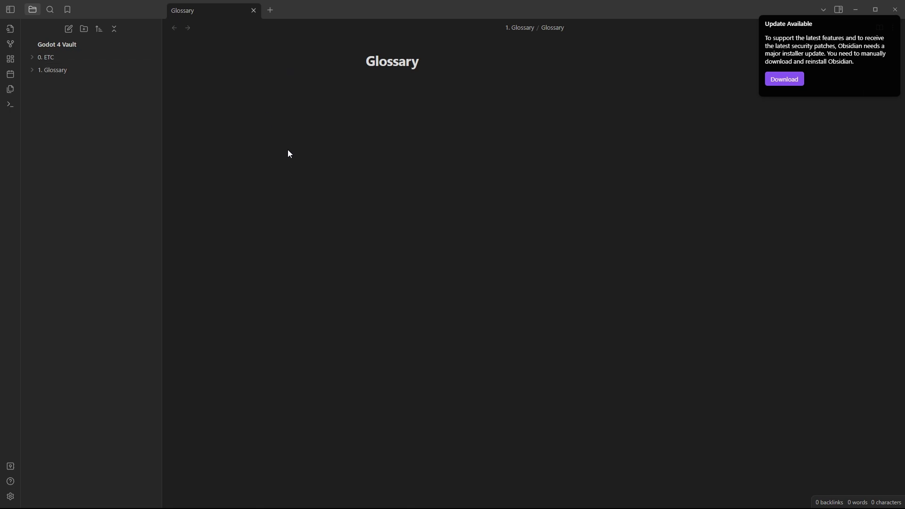
Write a numbered list with the items 1 to 7 in the Glossary note and clear it.
{"action": "left_click", "coordinate": [437, 155]}
{"action": "type", "text": "1."}
{"action": "type", "text": "1 "}
{"action": "type", "text": "2. 2"}
{"action": "key", "text": "Return"}
{"action": "type", "text": "3."}
{"action": "key", "text": "Return"}
{"action": "type", "text": "4."}
{"action": "key", "text": "Return"}
{"action": "type", "text": "5."}
{"action": "key", "text": "Return"}
{"action": "type", "text": "6."}
{"action": "key", "text": "Return"}
{"action": "type", "text": "7."}
{"action": "key", "text": "Return"}
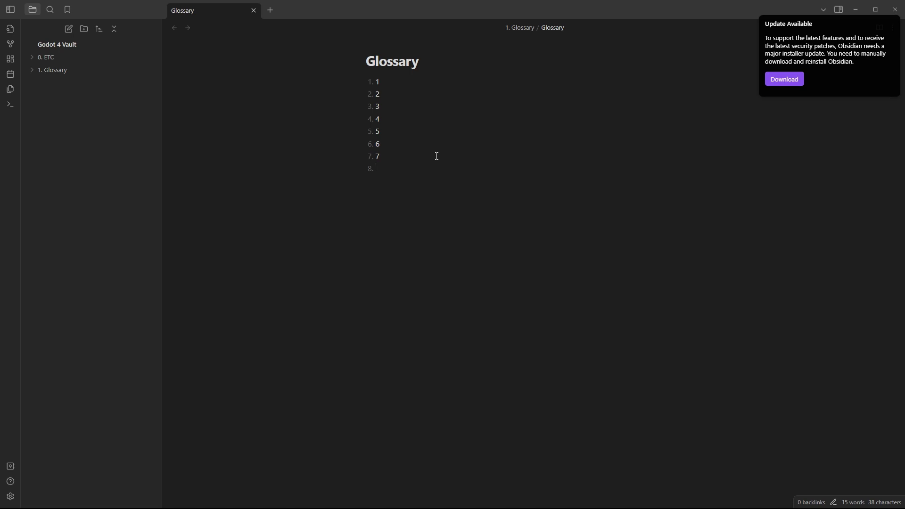
{"action": "key", "text": "ctrl+a"}
{"action": "key", "text": "BackSpace"}
Try a bulleted list with the items 123, 123, 213 and 123 in the Glossary note and erase it.
{"action": "type", "text": "."}
{"action": "key", "text": "Return"}
{"action": "type", "text": "-123"}
{"action": "key", "text": "Return"}
{"action": "type", "text": "123"}
{"action": "key", "text": "Return"}
{"action": "type", "text": "213"}
{"action": "key", "text": "Return"}
{"action": "type", "text": "123"}
{"action": "key", "text": "Return"}
{"action": "key", "text": "BackSpace"}
{"action": "key", "text": "BackSpace"}
{"action": "key", "text": "BackSpace"}
{"action": "key", "text": "BackSpace"}
{"action": "key", "text": "BackSpace"}
{"action": "key", "text": "BackSpace"}
{"action": "key", "text": "BackSpace"}
{"action": "key", "text": "BackSpace"}
{"action": "key", "text": "BackSpace"}
{"action": "key", "text": "BackSpace"}
{"action": "key", "text": "BackSpace"}
{"action": "key", "text": "BackSpace"}
{"action": "key", "text": "BackSpace"}
{"action": "key", "text": "BackSpace"}
{"action": "key", "text": "BackSpace"}
{"action": "key", "text": "BackSpace"}
{"action": "key", "text": "BackSpace"}
{"action": "key", "text": "BackSpace"}
{"action": "key", "text": "BackSpace"}
{"action": "key", "text": "BackSpace"}
Try adding a Markdown checkbox item to the Glossary note and remove it.
{"action": "type", "text": "- [ ]"}
{"action": "key", "text": "BackSpace"}
{"action": "key", "text": "BackSpace"}
{"action": "type", "text": "-"}
{"action": "key", "text": "BackSpace"}
{"action": "type", "text": "["}
{"action": "left_click", "coordinate": [371, 95]}
{"action": "left_click", "coordinate": [372, 95]}
{"action": "key", "text": "BackSpace"}
{"action": "key", "text": "BackSpace"}
{"action": "key", "text": "BackSpace"}
{"action": "key", "text": "BackSpace"}
Insert a Python code block containing pass in the Glossary note and clear it.
{"action": "type", "text": "``"}
{"action": "type", "text": "python"}
{"action": "type", "text": "pass"}
{"action": "left_click_drag", "start_coordinate": [406, 91], "coordinate": [384, 92]}
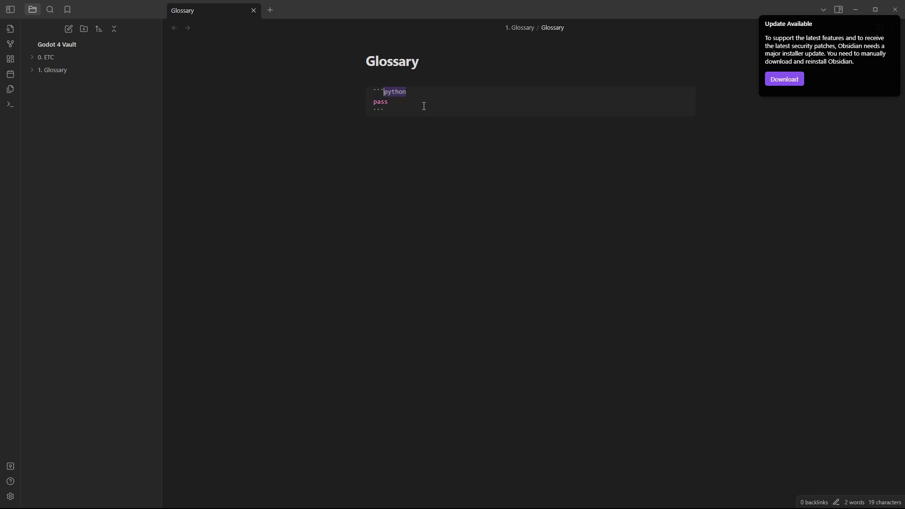
{"action": "key", "text": "ctrl+a"}
{"action": "key", "text": "BackSpace"}
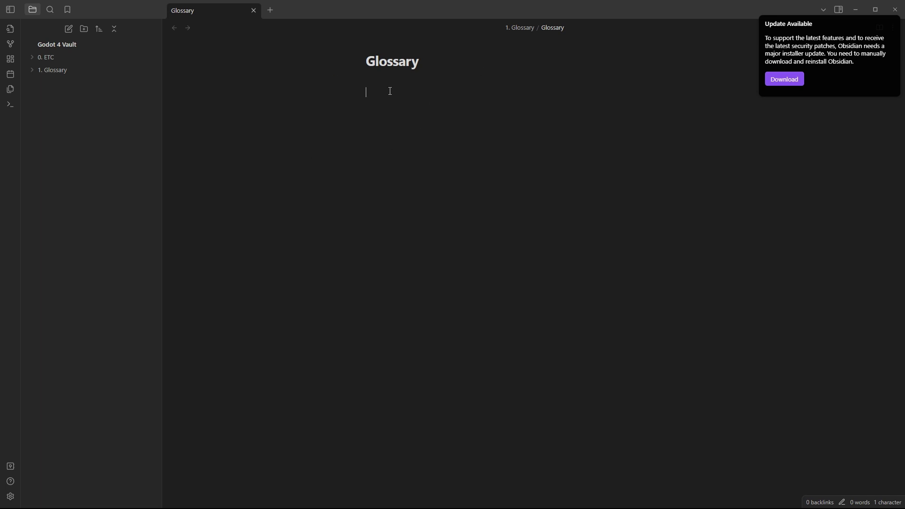
Create a vault folder named 2. Notes and expand it.
{"action": "left_click", "coordinate": [75, 91]}
{"action": "left_click", "coordinate": [83, 29]}
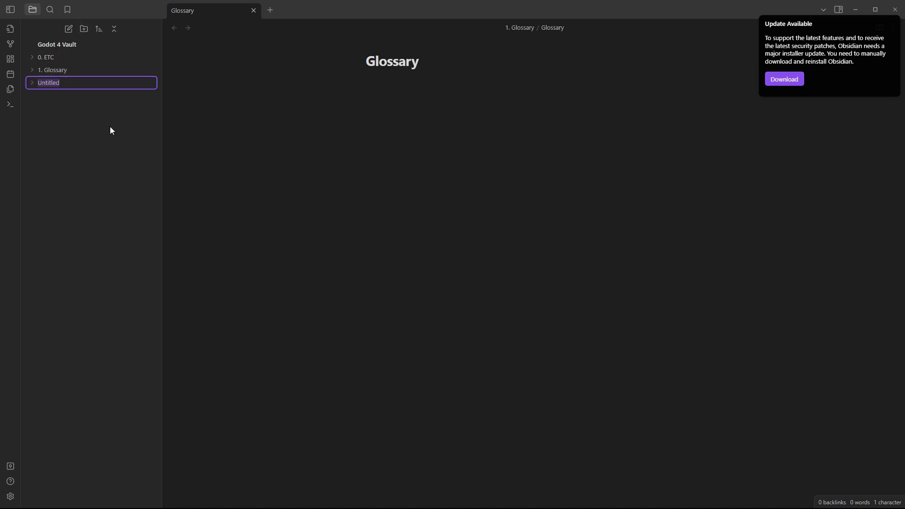
{"action": "type", "text": "2"}
{"action": "key", "text": "BackSpace"}
{"action": "type", "text": "2. Notes"}
{"action": "key", "text": "Return"}
{"action": "left_click", "coordinate": [101, 83]}
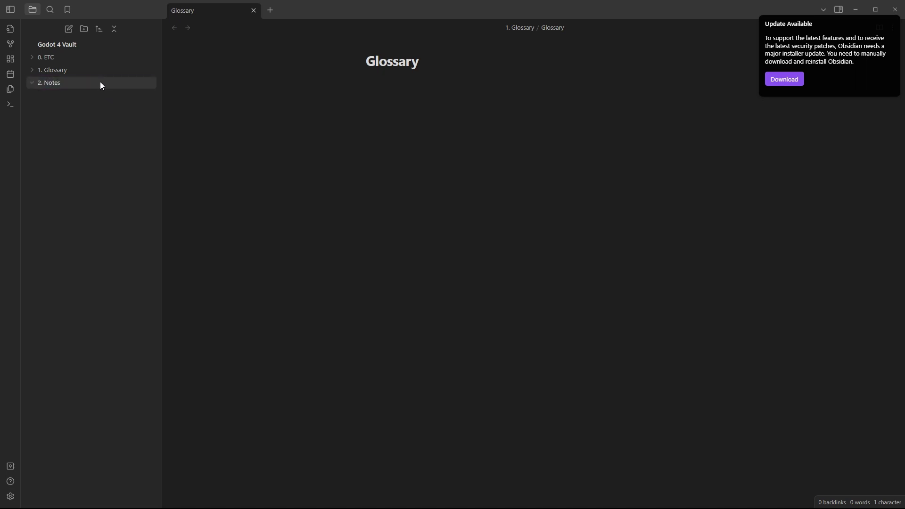
Create a note titled Int - Integer inside the 2. Notes folder.
{"action": "right_click", "coordinate": [102, 85]}
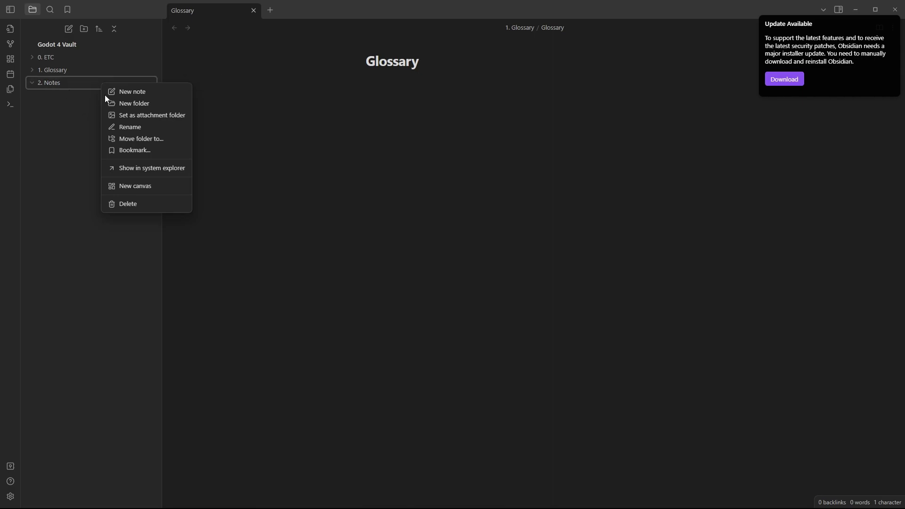
{"action": "left_click", "coordinate": [120, 92]}
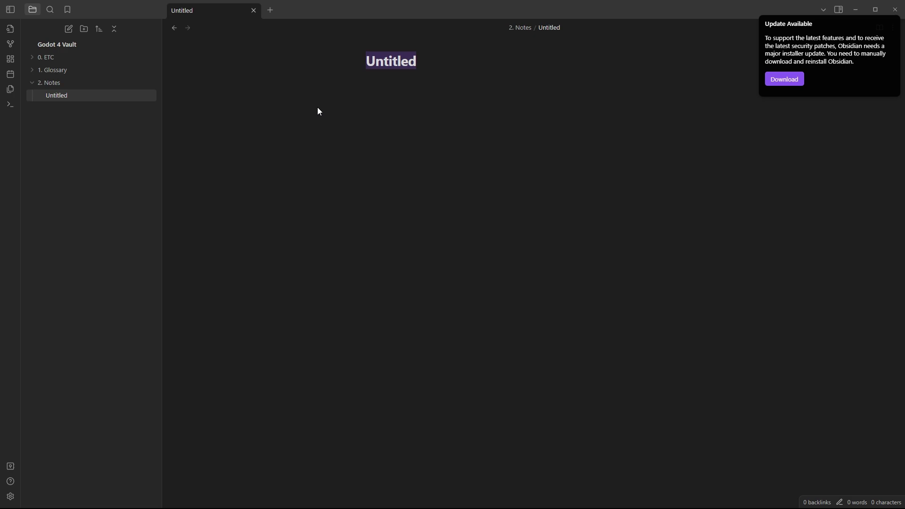
{"action": "type", "text": "Int"}
{"action": "key", "text": "BackSpace"}
{"action": "key", "text": "BackSpace"}
{"action": "key", "text": "BackSpace"}
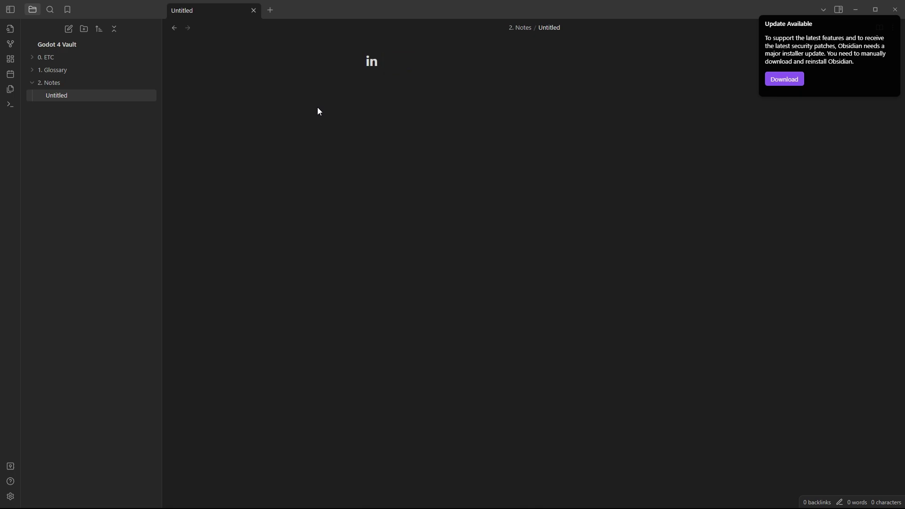
{"action": "type", "text": "Int - Integer"}
{"action": "key", "text": "Return"}
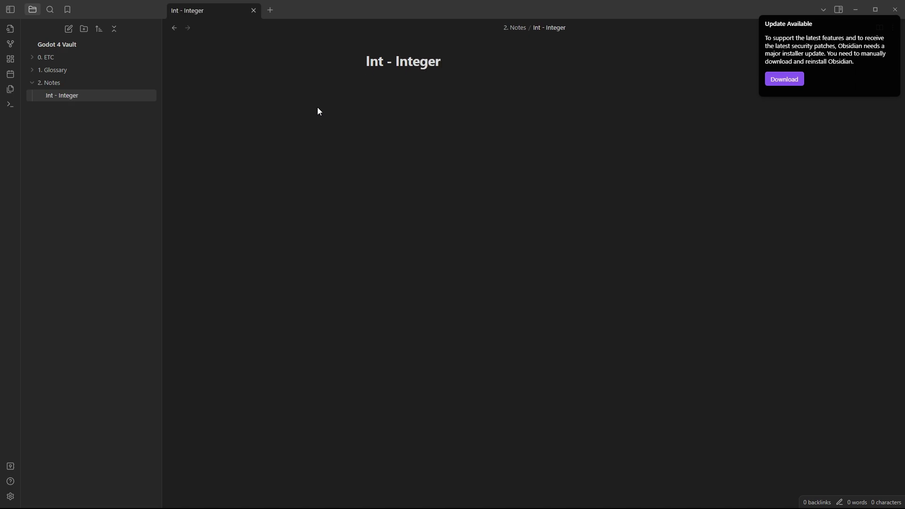
Write the definition "An int or integer is a whole number" in the Int - Integer note.
{"action": "type", "text": "An int or integer is a "}
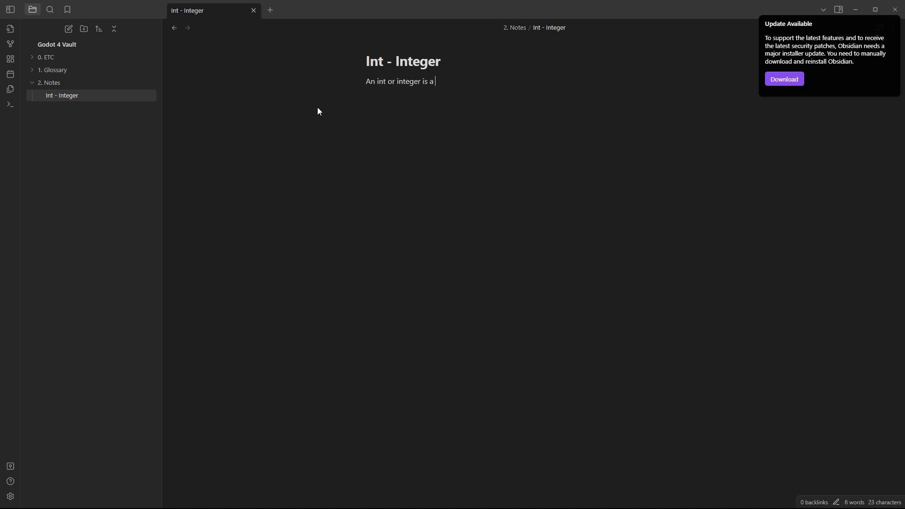
{"action": "type", "text": "whole number"}
Link the Int - Integer note in the Glossary note as item 1 of a numbered list and start item 2.
{"action": "left_click", "coordinate": [62, 71]}
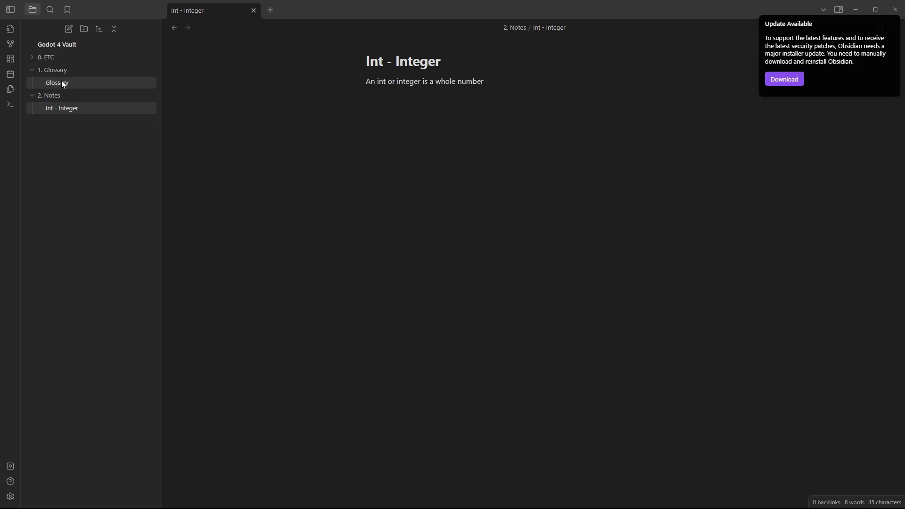
{"action": "left_click", "coordinate": [61, 81]}
{"action": "left_click_drag", "start_coordinate": [47, 106], "coordinate": [408, 82]}
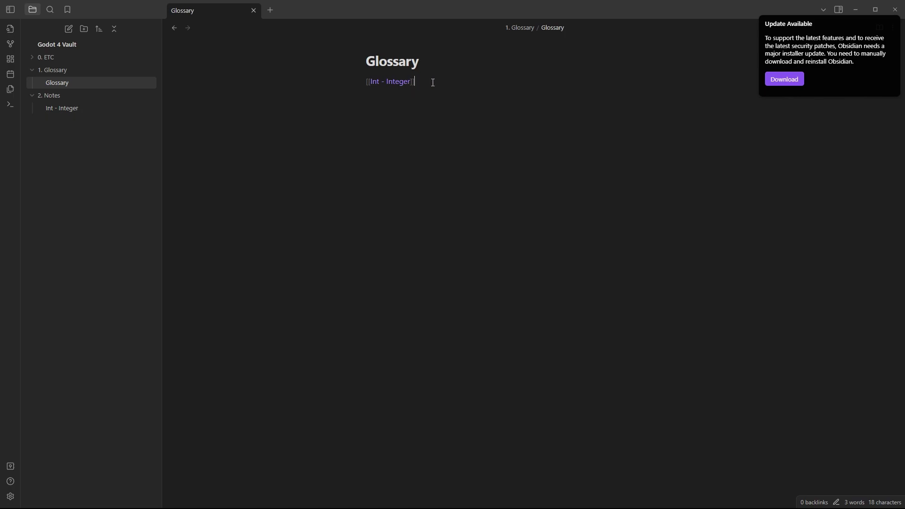
{"action": "key", "text": "Return"}
{"action": "key", "text": "Up"}
{"action": "type", "text": "1."}
{"action": "key", "text": "Down"}
{"action": "left_click", "coordinate": [429, 78]}
{"action": "key", "text": "Return"}
Create a note titled Float - Floating point number inside the 2. Notes folder.
{"action": "right_click", "coordinate": [86, 95]}
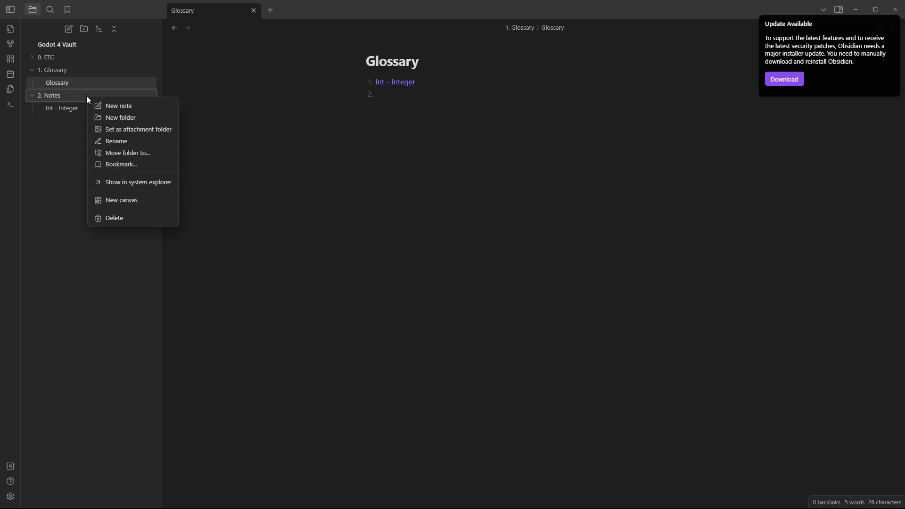
{"action": "left_click", "coordinate": [115, 106]}
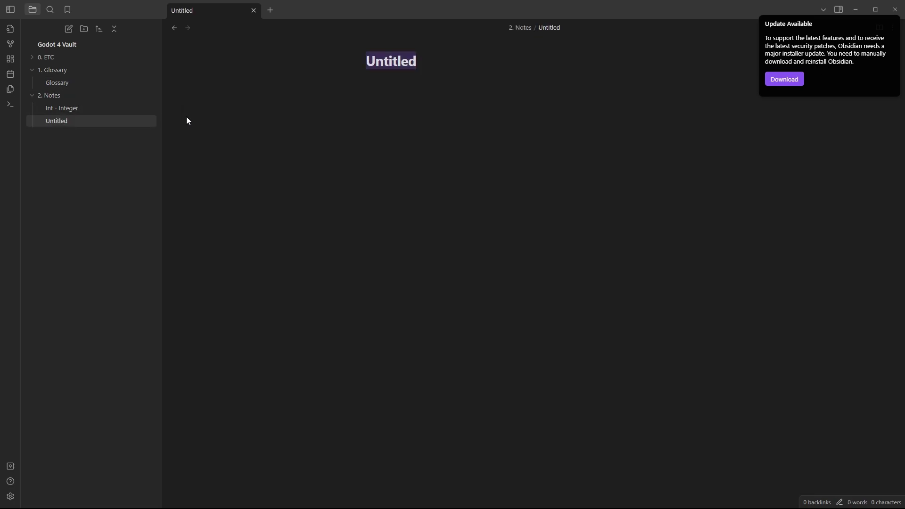
{"action": "type", "text": "float"}
{"action": "key", "text": "BackSpace"}
{"action": "key", "text": "BackSpace"}
{"action": "key", "text": "BackSpace"}
{"action": "key", "text": "BackSpace"}
{"action": "key", "text": "BackSpace"}
{"action": "type", "text": "Float - Floating o"}
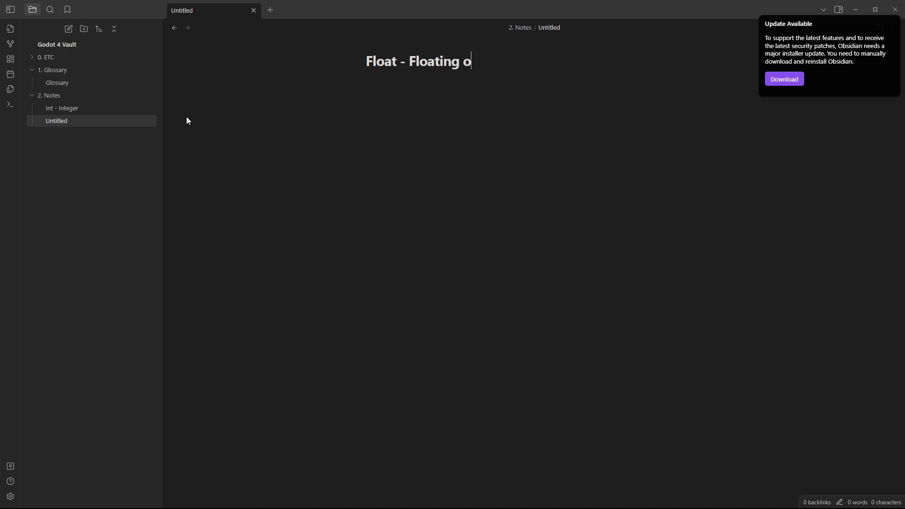
{"action": "key", "text": "BackSpace"}
{"action": "type", "text": "point number"}
{"action": "key", "text": "Return"}
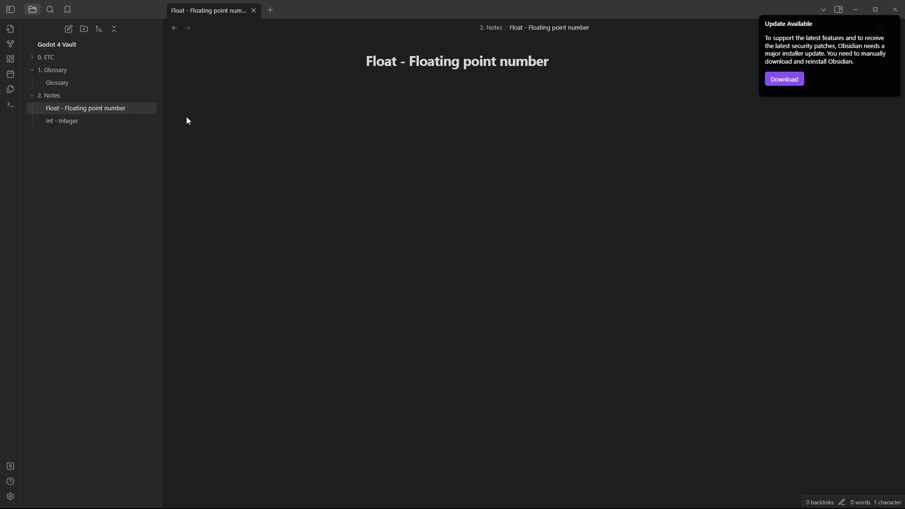
Write "A float is a floating point number:" with indented examples 1.2 and 5.8 under "like;", correcting the misspelled "floating".
{"action": "type", "text": "A float is a flo"}
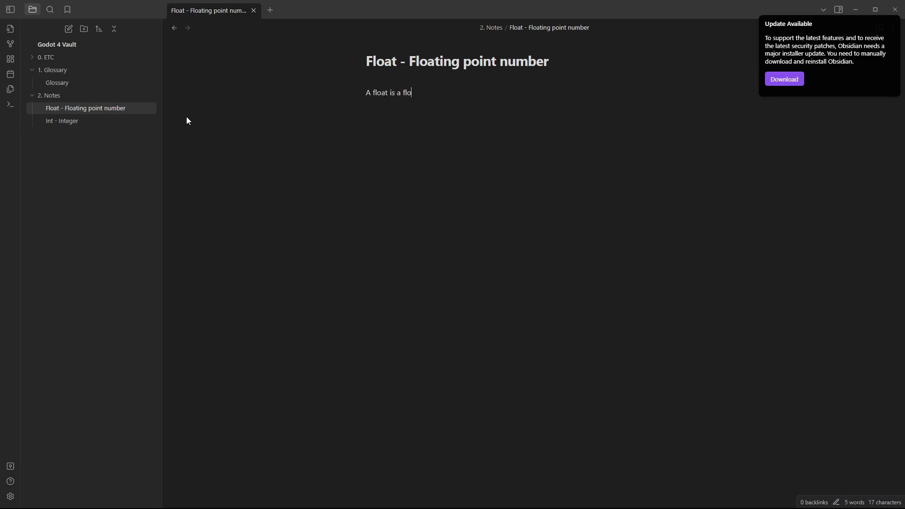
{"action": "type", "text": "iating point number"}
{"action": "key", "text": "Return"}
{"action": "type", "text": "like "}
{"action": "type", "text": "1."}
{"action": "type", "text": "2"}
{"action": "key", "text": "Return"}
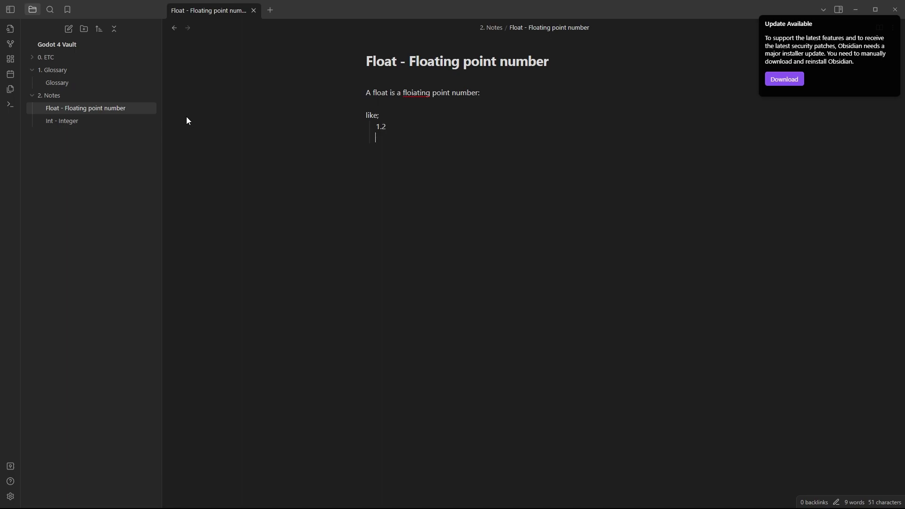
{"action": "type", "text": "5.8"}
{"action": "right_click", "coordinate": [412, 91]}
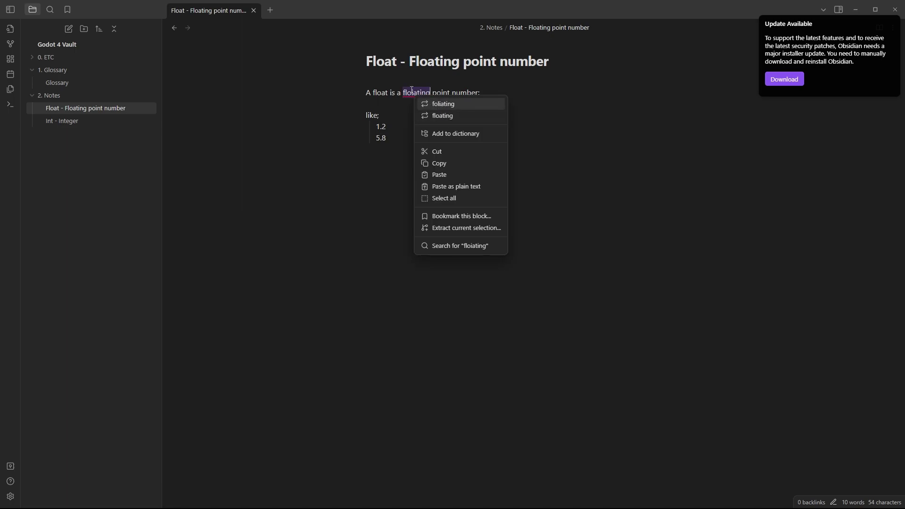
{"action": "left_click", "coordinate": [442, 116]}
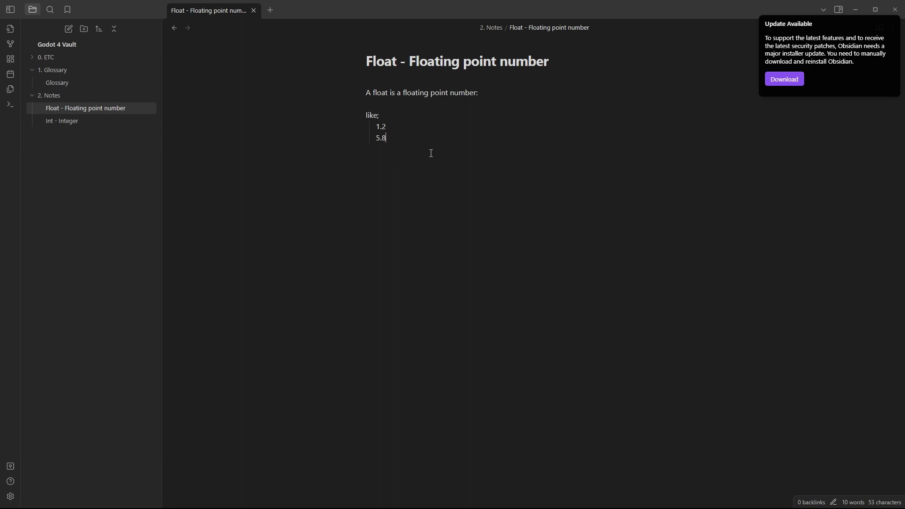
Link the Float - Floating point number note as item 2 of the Glossary list and dismiss the update notice.
{"action": "left_click", "coordinate": [87, 82]}
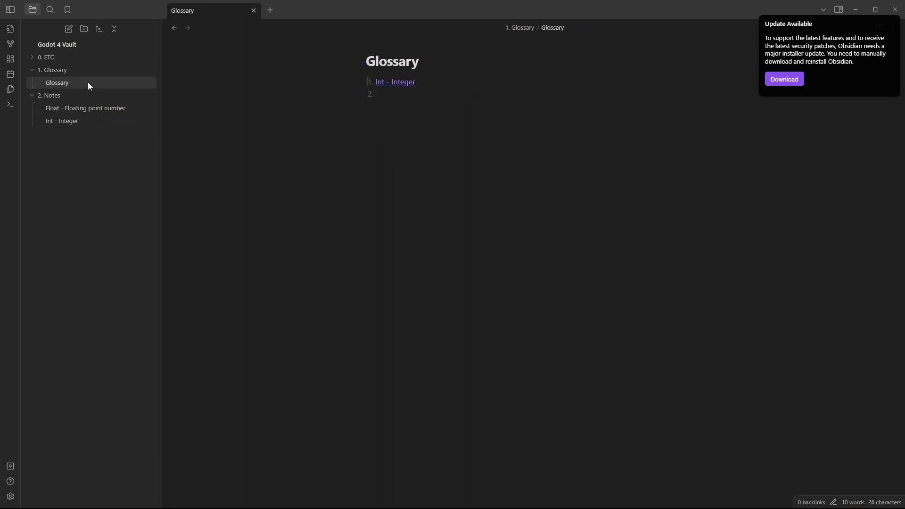
{"action": "left_click_drag", "start_coordinate": [79, 108], "coordinate": [396, 100]}
{"action": "key", "text": "Return"}
{"action": "key", "text": "Return"}
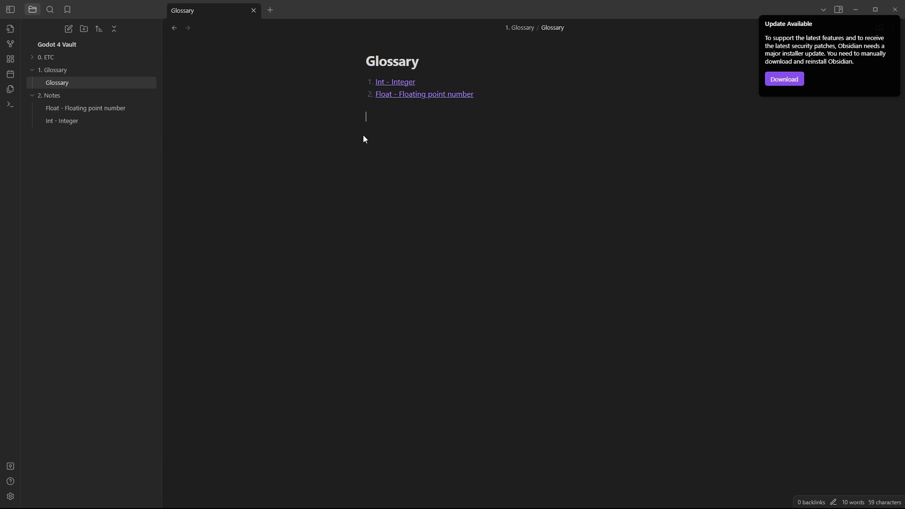
{"action": "left_click", "coordinate": [850, 37]}
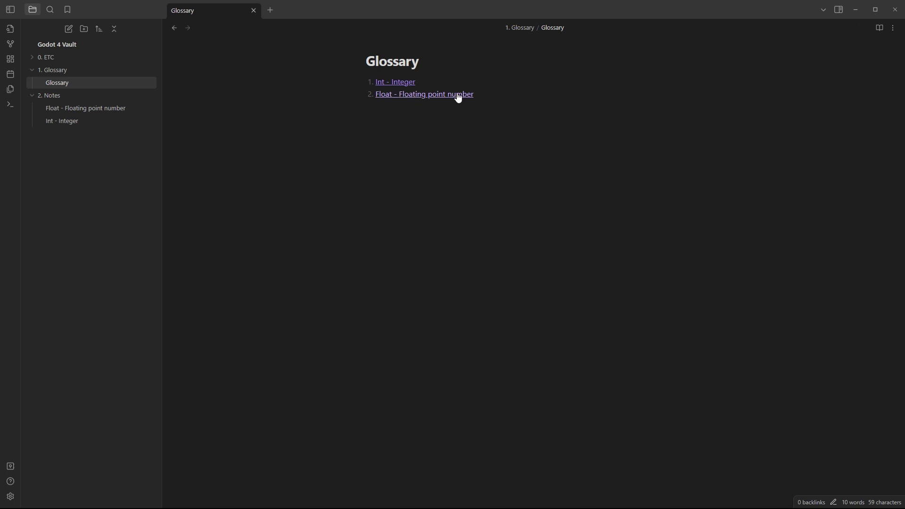
Follow the Glossary link to the Int - Integer note and review its definition text.
{"action": "left_click", "coordinate": [397, 88]}
{"action": "left_click_drag", "start_coordinate": [507, 103], "coordinate": [389, 94]}
{"action": "left_click", "coordinate": [483, 111]}
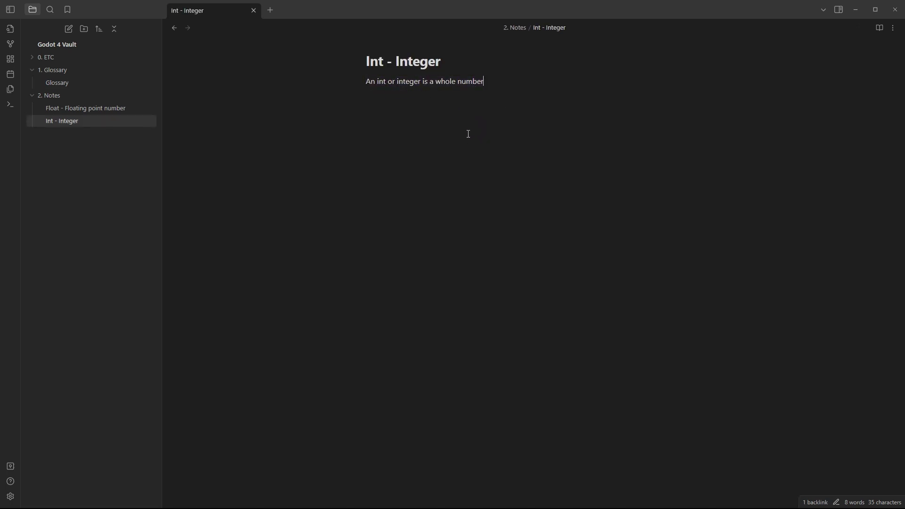
{"action": "left_click_drag", "start_coordinate": [497, 87], "coordinate": [364, 81]}
{"action": "left_click", "coordinate": [469, 101]}
{"action": "left_click_drag", "start_coordinate": [485, 83], "coordinate": [347, 76]}
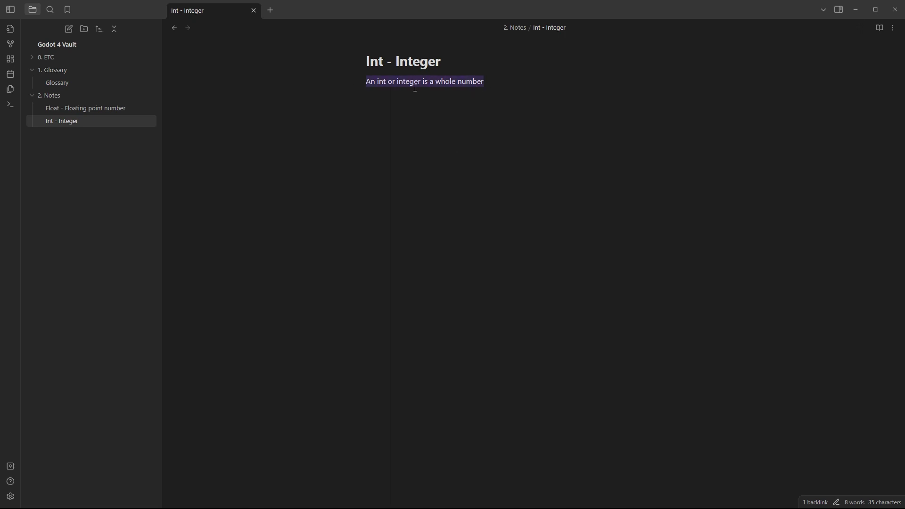
{"action": "left_click", "coordinate": [360, 88]}
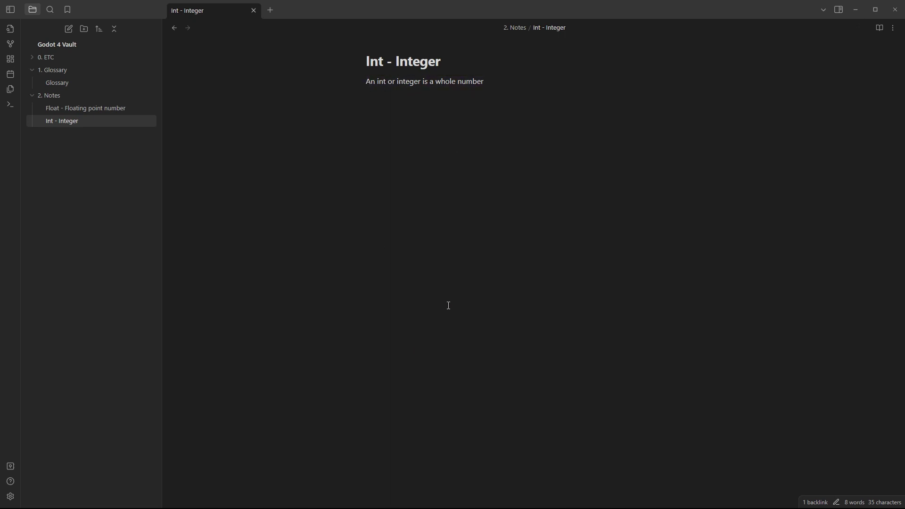
Replace the Int - Integer note's text with "Links to" followed by a link to the Float - Floating point number note.
{"action": "left_click_drag", "start_coordinate": [490, 88], "coordinate": [456, 82]}
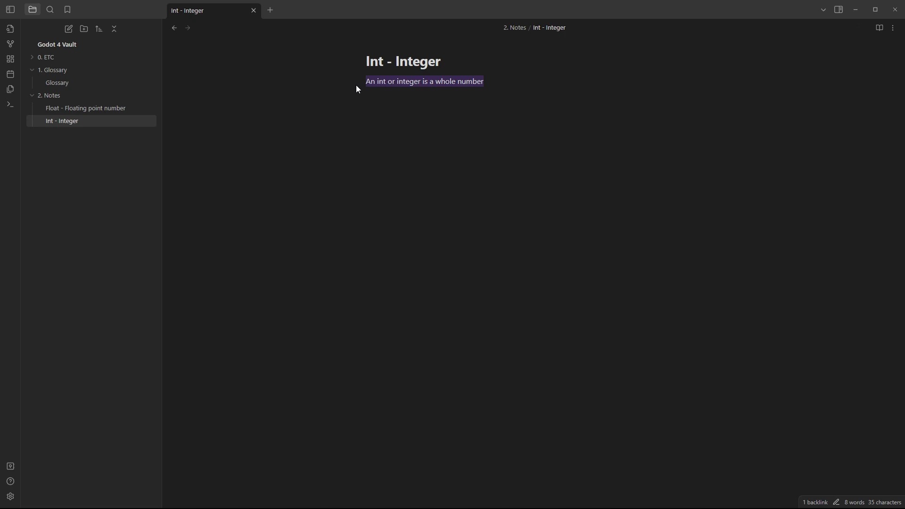
{"action": "type", "text": "Links to"}
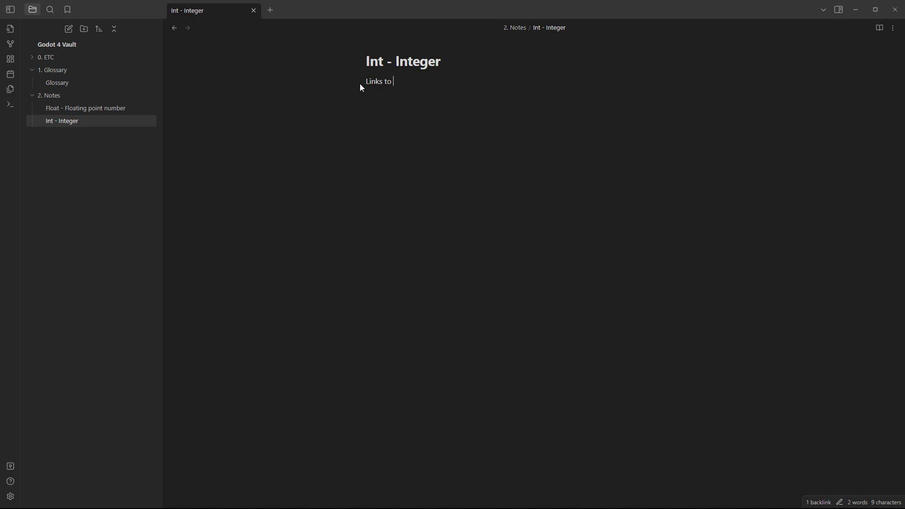
{"action": "left_click_drag", "start_coordinate": [88, 108], "coordinate": [417, 88]}
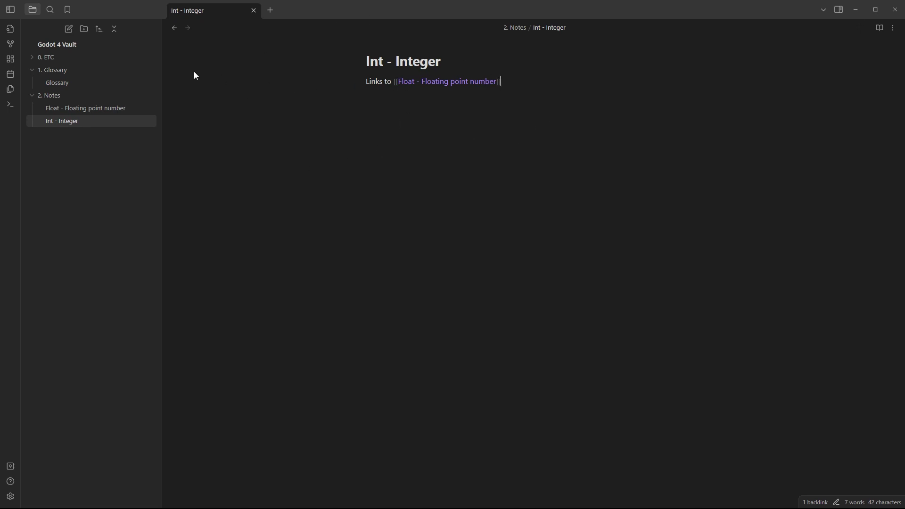
Examine how the Glossary, Int and Float notes connect in the graph view, and look through the linked notes.
{"action": "left_click", "coordinate": [10, 43]}
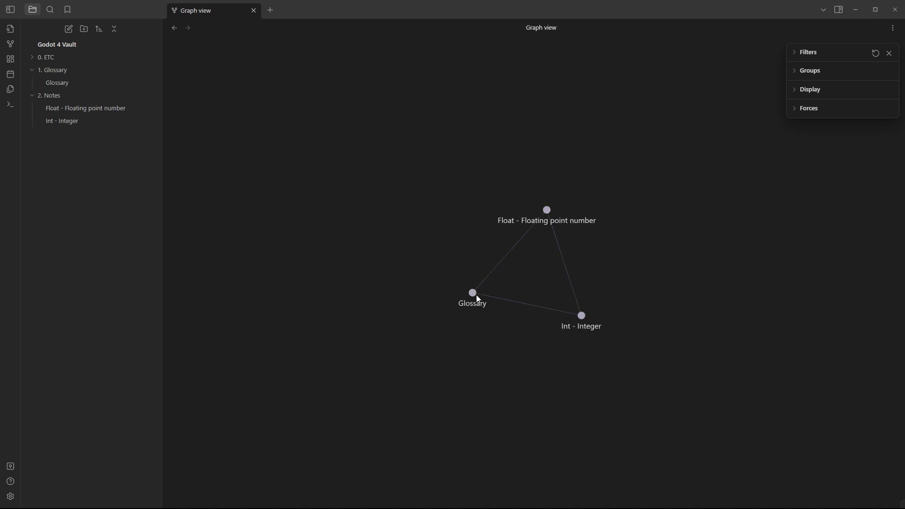
{"action": "left_click", "coordinate": [57, 83]}
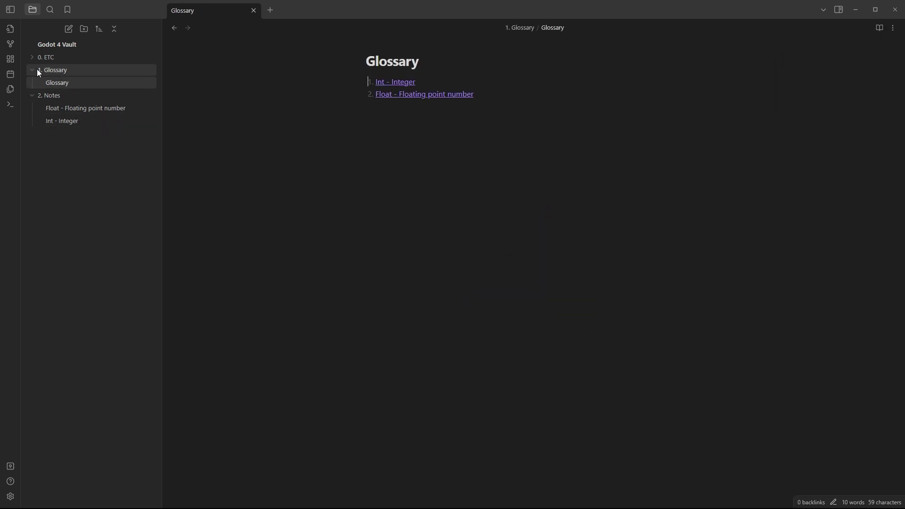
{"action": "left_click", "coordinate": [10, 43]}
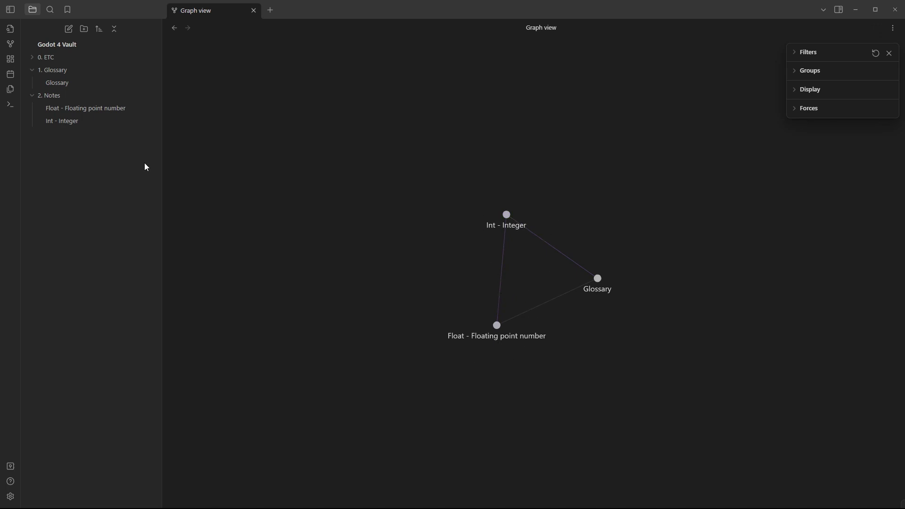
{"action": "left_click", "coordinate": [61, 108]}
{"action": "left_click", "coordinate": [66, 121]}
Add the tag #tag below the numbered list in the Glossary note.
{"action": "left_click", "coordinate": [77, 84]}
{"action": "left_click", "coordinate": [433, 153]}
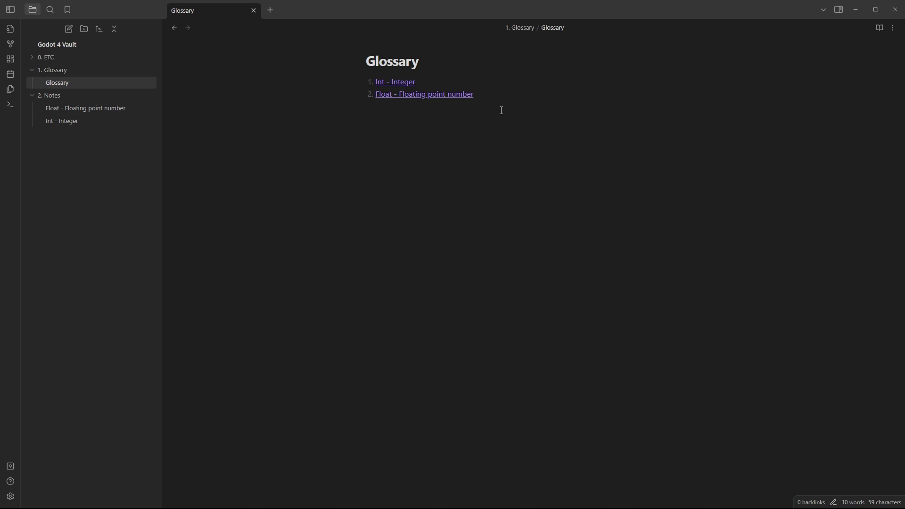
{"action": "type", "text": "# "}
{"action": "type", "text": "2312"}
{"action": "key", "text": "BackSpace"}
{"action": "key", "text": "BackSpace"}
{"action": "key", "text": "BackSpace"}
{"action": "key", "text": "BackSpace"}
{"action": "key", "text": "BackSpace"}
{"action": "type", "text": "tag"}
Search the vault for notes tagged #tag, clear the search and return to the file list.
{"action": "left_click", "coordinate": [380, 119]}
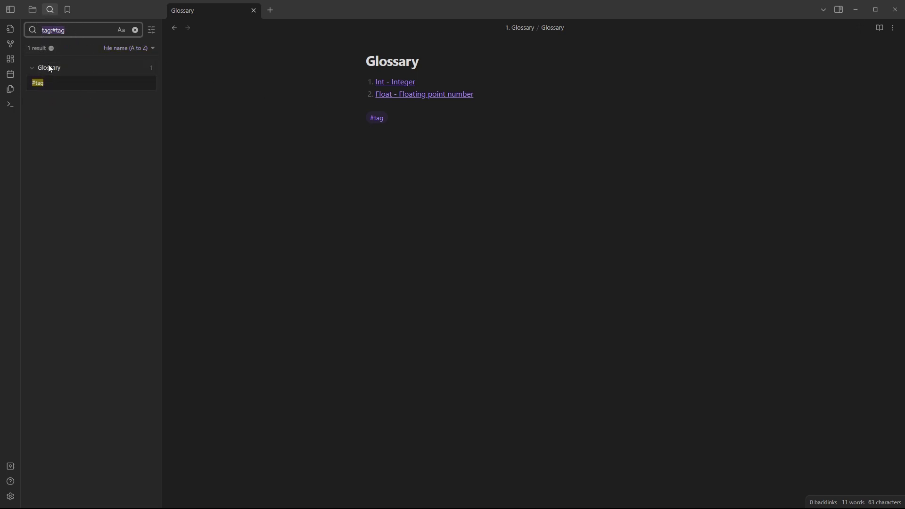
{"action": "left_click", "coordinate": [351, 131]}
{"action": "left_click", "coordinate": [374, 120]}
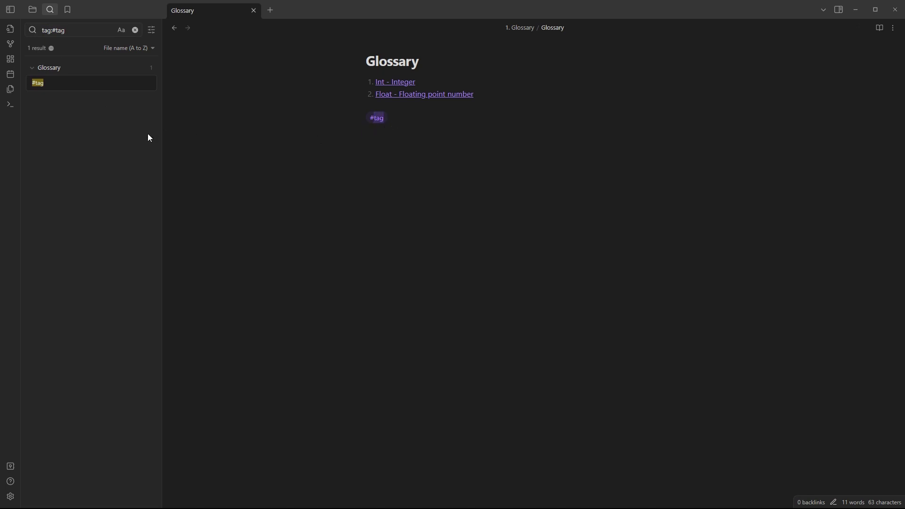
{"action": "left_click", "coordinate": [134, 30]}
{"action": "left_click", "coordinate": [267, 154]}
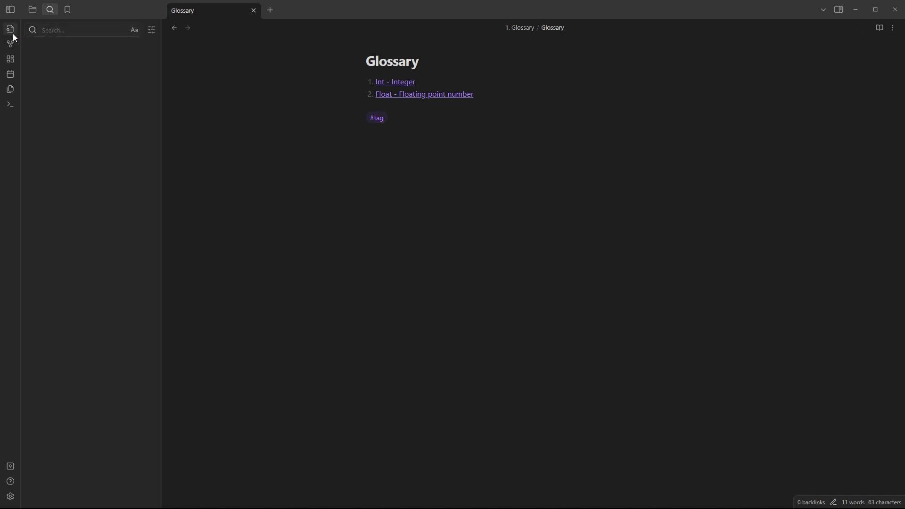
{"action": "left_click", "coordinate": [29, 10]}
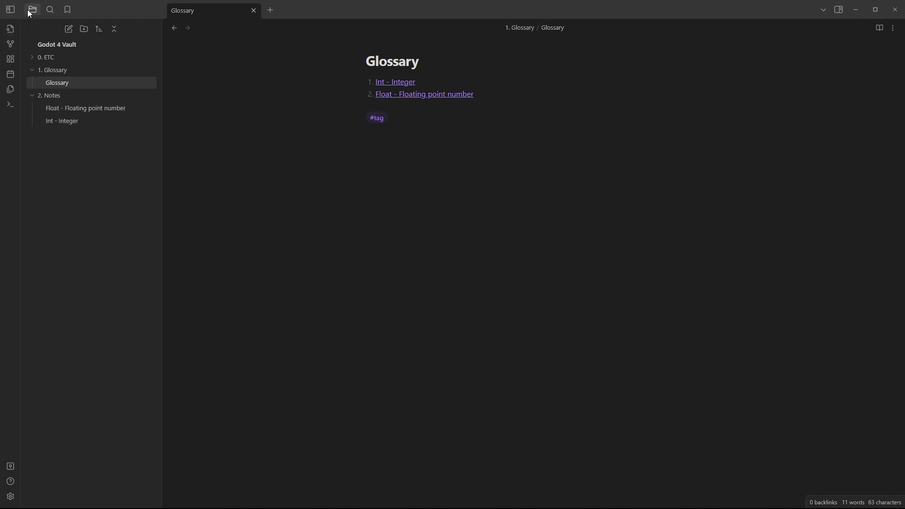
Add the tag #number at the top of the Float - Floating point number note and copy it.
{"action": "left_click", "coordinate": [77, 107]}
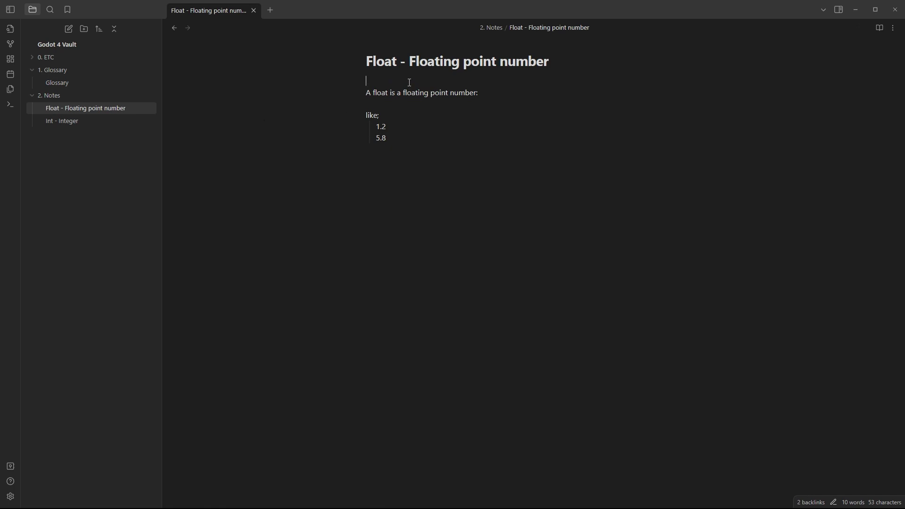
{"action": "type", "text": "#nmuber"}
{"action": "key", "text": "Delete"}
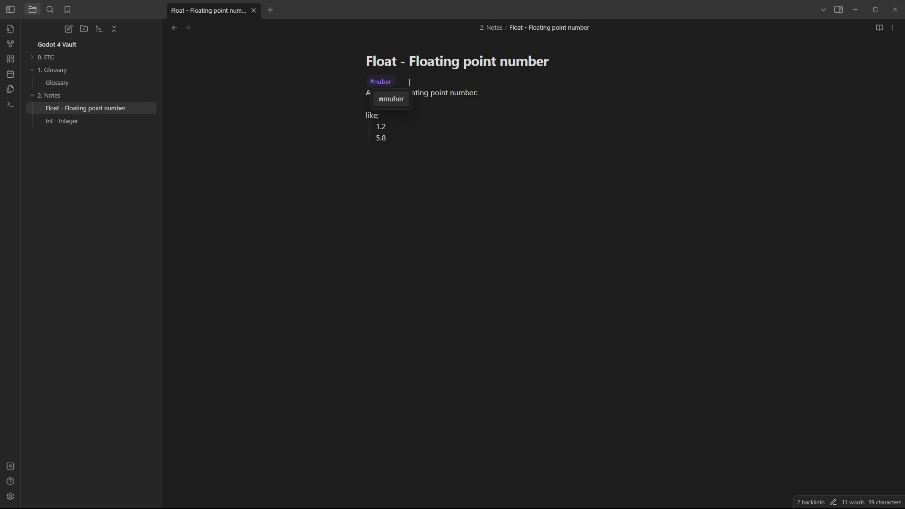
{"action": "type", "text": "m"}
{"action": "key", "text": "ctrl+shift+Left"}
{"action": "key", "text": "ctrl+shift+Left"}
{"action": "key", "text": "ctrl+c"}
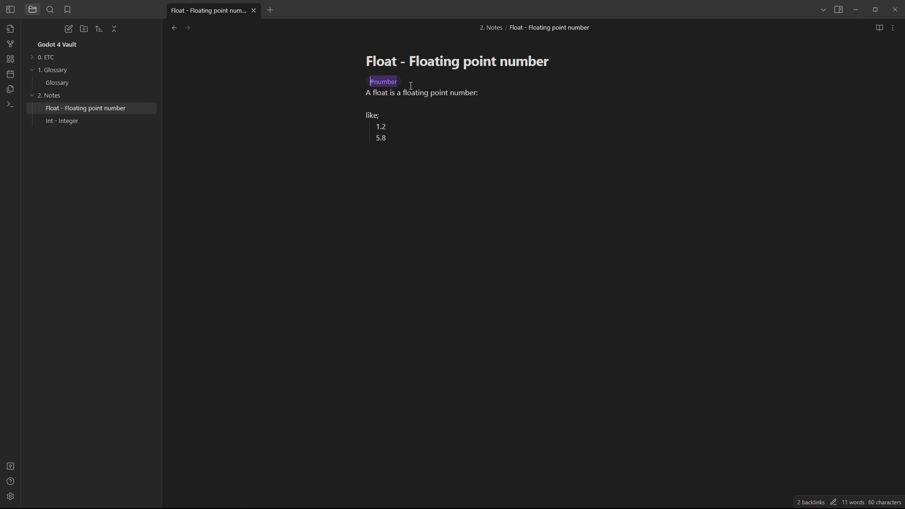
Paste the #number tag on its own line above the text in the Int - Integer note.
{"action": "left_click", "coordinate": [70, 122]}
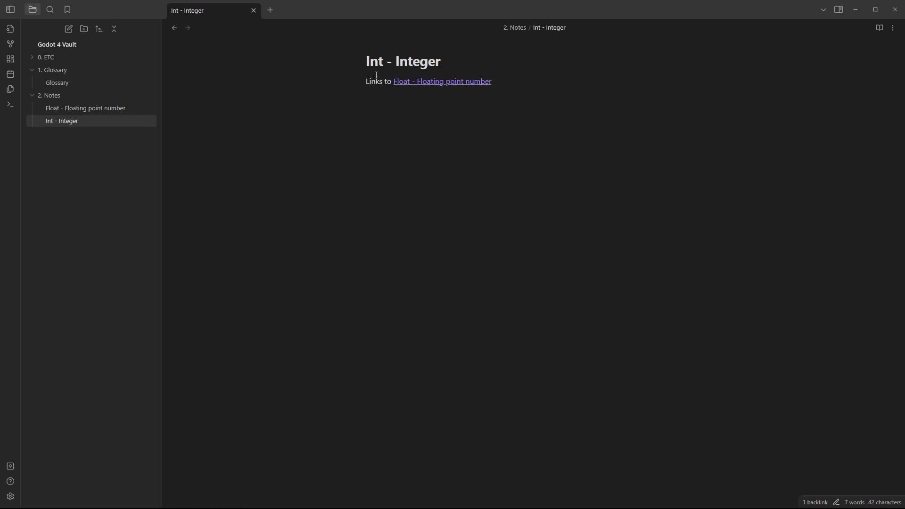
{"action": "key", "text": "Return"}
{"action": "key", "text": "ctrl+v"}
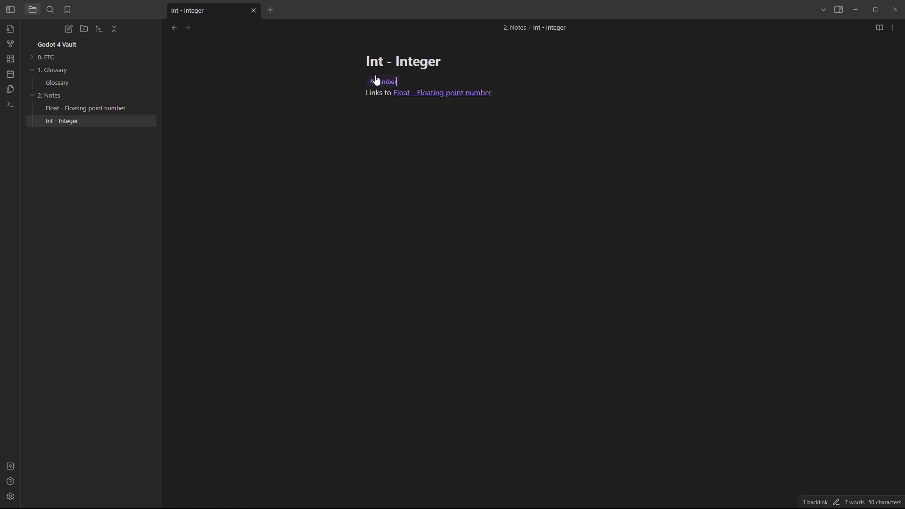
{"action": "left_click", "coordinate": [462, 185]}
Change the Glossary note's tag to #number and search the vault for that tag.
{"action": "left_click", "coordinate": [75, 84]}
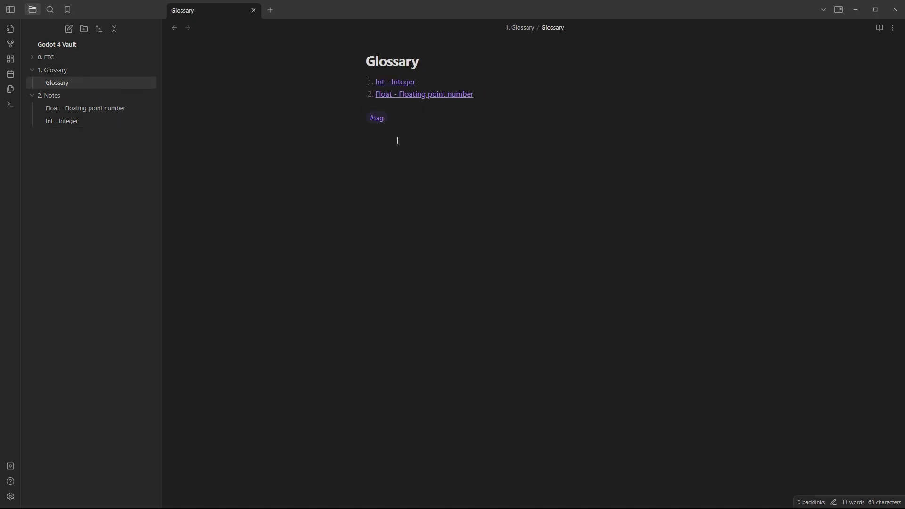
{"action": "key", "text": "BackSpace"}
{"action": "key", "text": "BackSpace"}
{"action": "key", "text": "BackSpace"}
{"action": "key", "text": "Return"}
{"action": "left_click", "coordinate": [394, 126]}
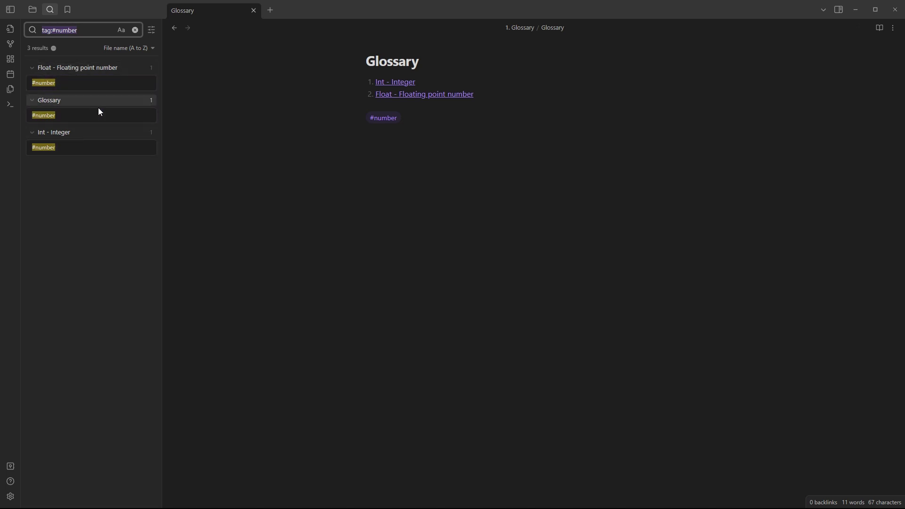
Delete the #number tag from below the linked list in the Glossary note.
{"action": "left_click", "coordinate": [311, 135]}
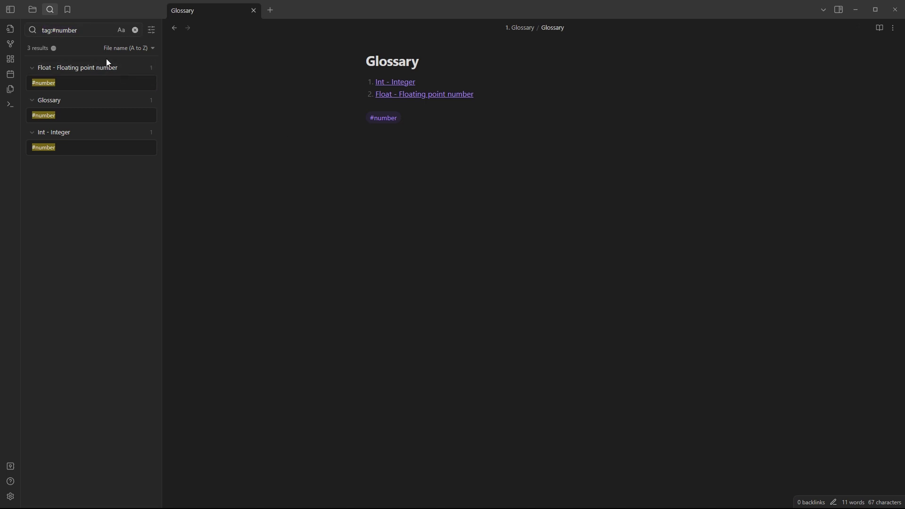
{"action": "left_click", "coordinate": [384, 118]}
{"action": "left_click_drag", "start_coordinate": [410, 117], "coordinate": [347, 124]}
{"action": "key", "text": "BackSpace"}
Start a vault-wide search with the tag: operator to view the available tags, and clear the search.
{"action": "key", "text": "ctrl+shift+f"}
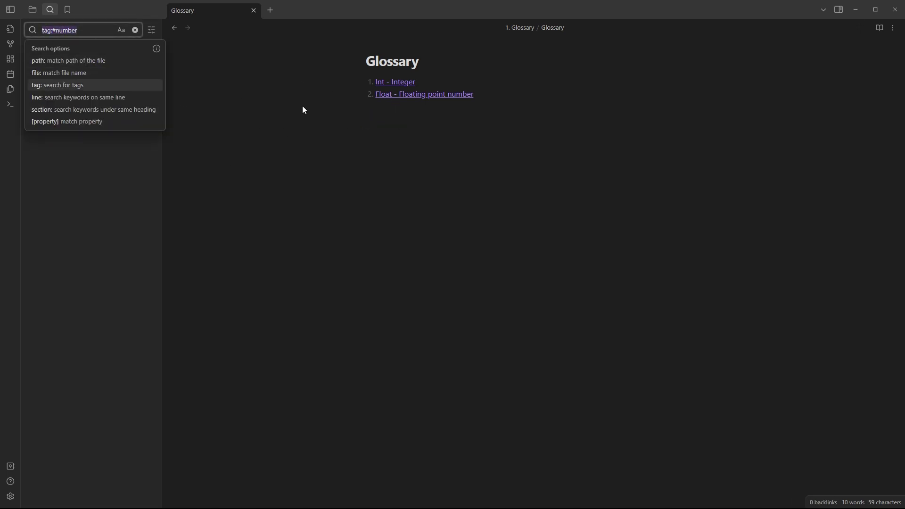
{"action": "type", "text": "tag"}
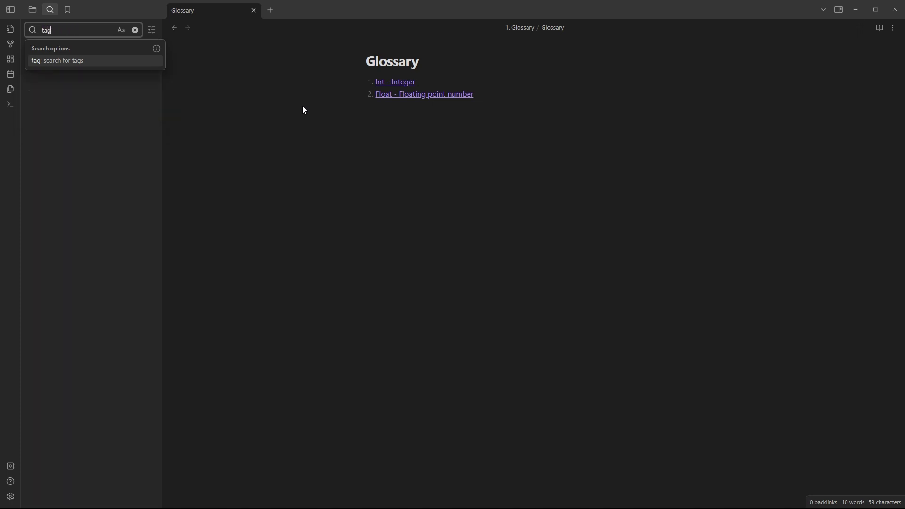
{"action": "type", "text": ":"}
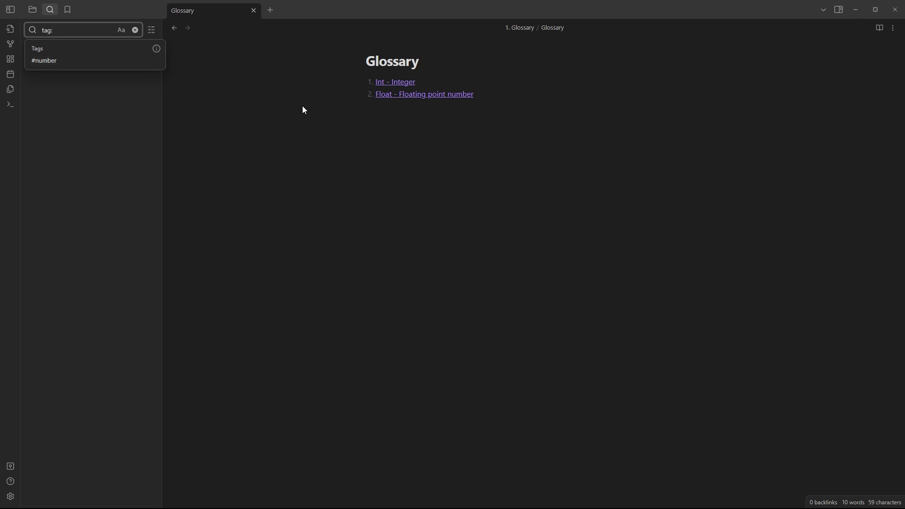
{"action": "left_click", "coordinate": [275, 84]}
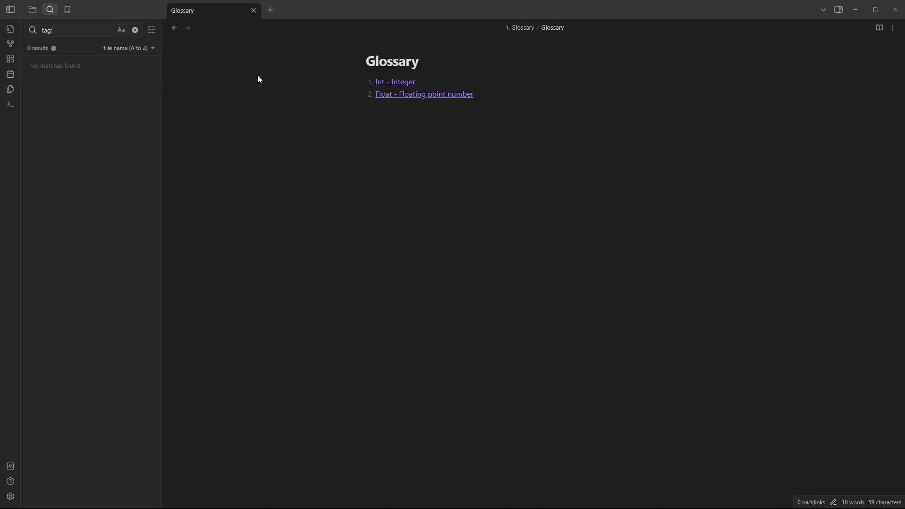
{"action": "left_click", "coordinate": [135, 30]}
{"action": "left_click", "coordinate": [283, 125]}
{"action": "left_click", "coordinate": [10, 29]}
{"action": "left_click", "coordinate": [156, 108]}
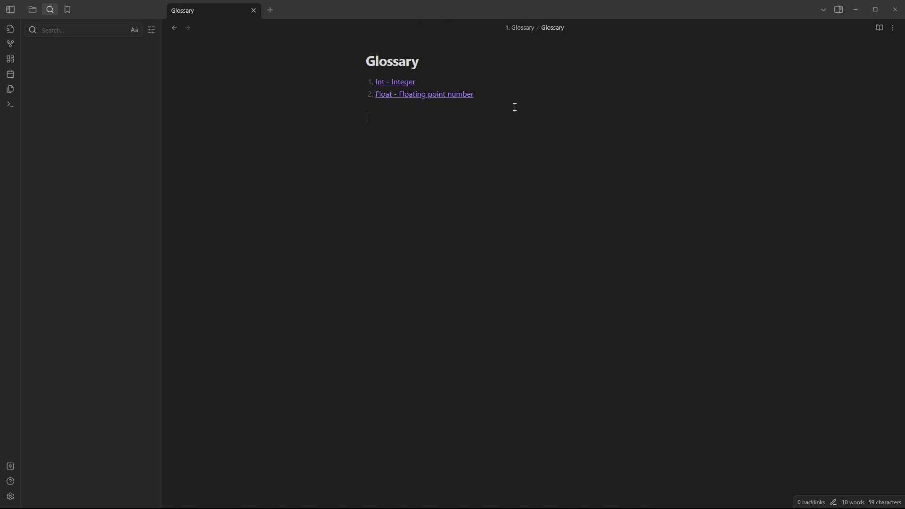
{"action": "left_click_drag", "start_coordinate": [431, 116], "coordinate": [367, 106]}
{"action": "left_click", "coordinate": [390, 103]}
Minimize the vault window to show the desktop.
{"action": "left_click", "coordinate": [857, 10]}
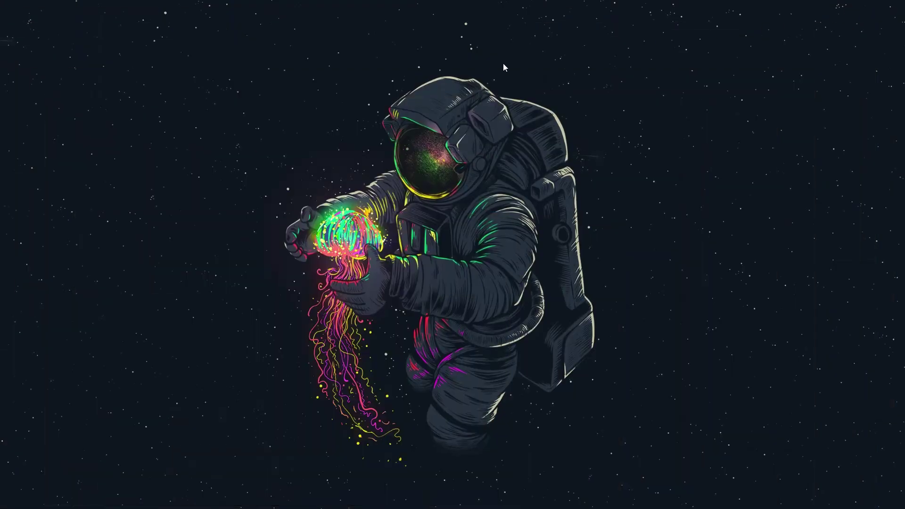